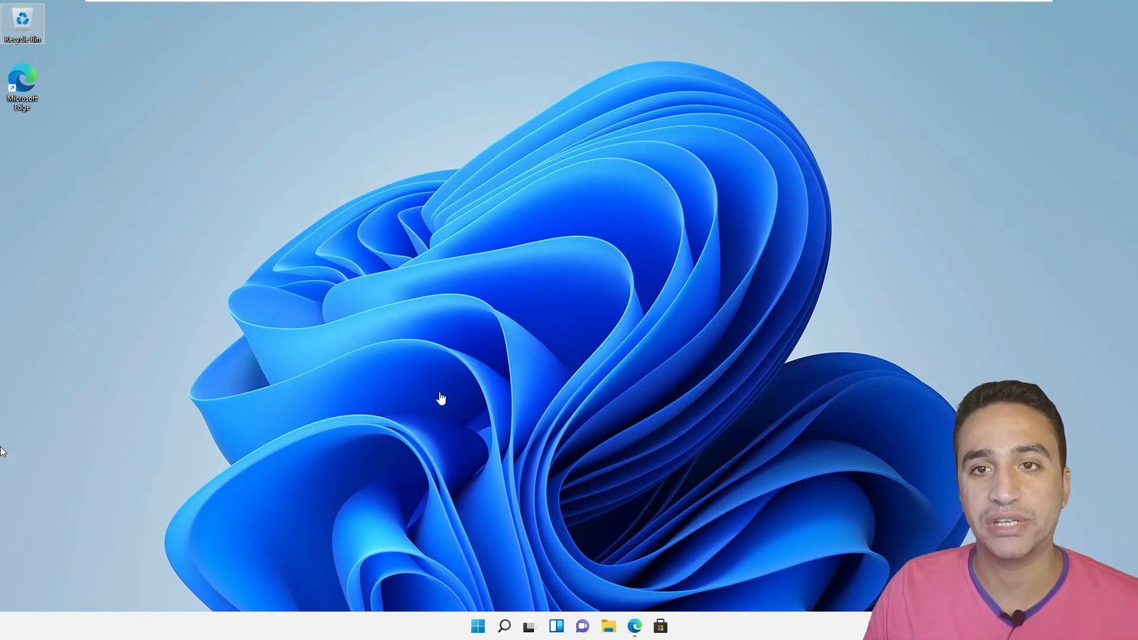
- Bring Edge back, switch to the Download Windows 11 tab and go to google.com
click(635, 629)
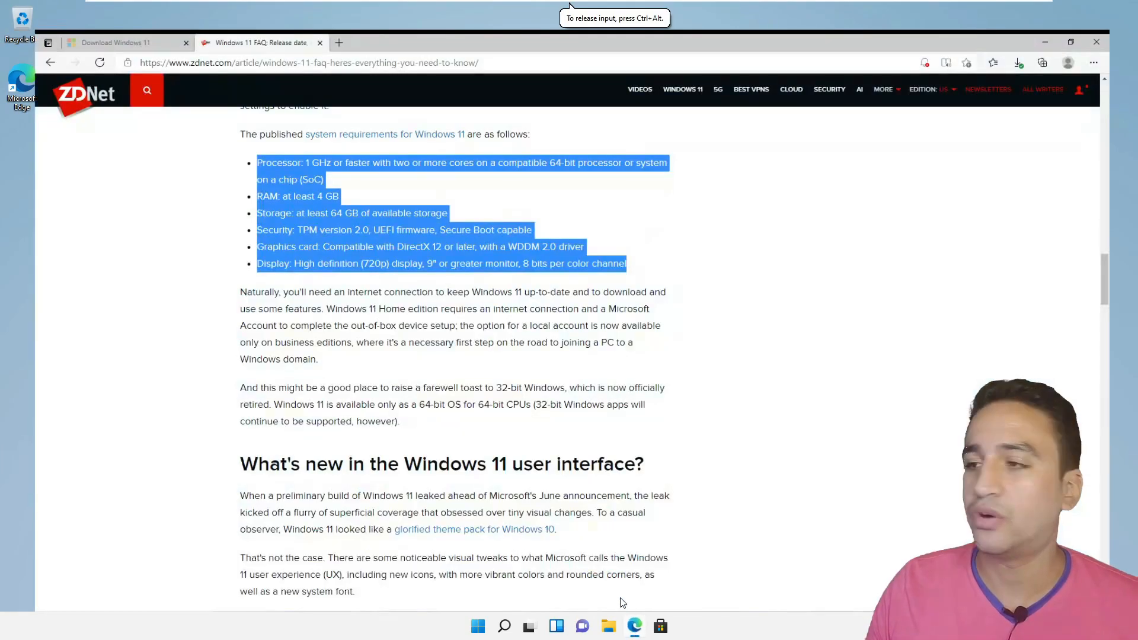
click(105, 324)
click(83, 9)
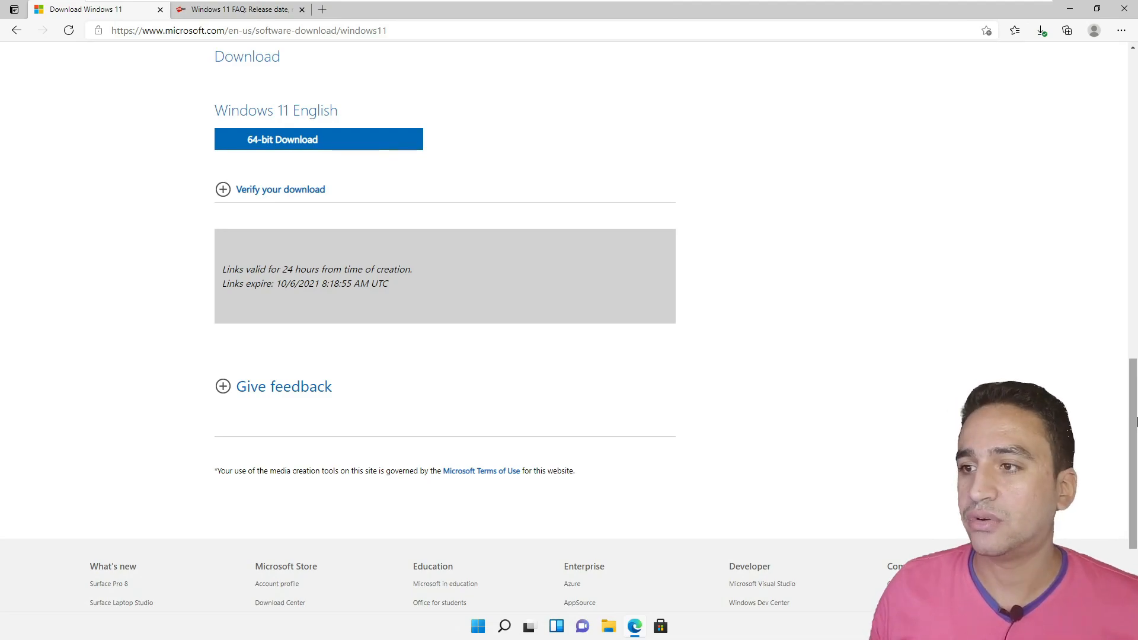
scroll(910, 380, up, 15)
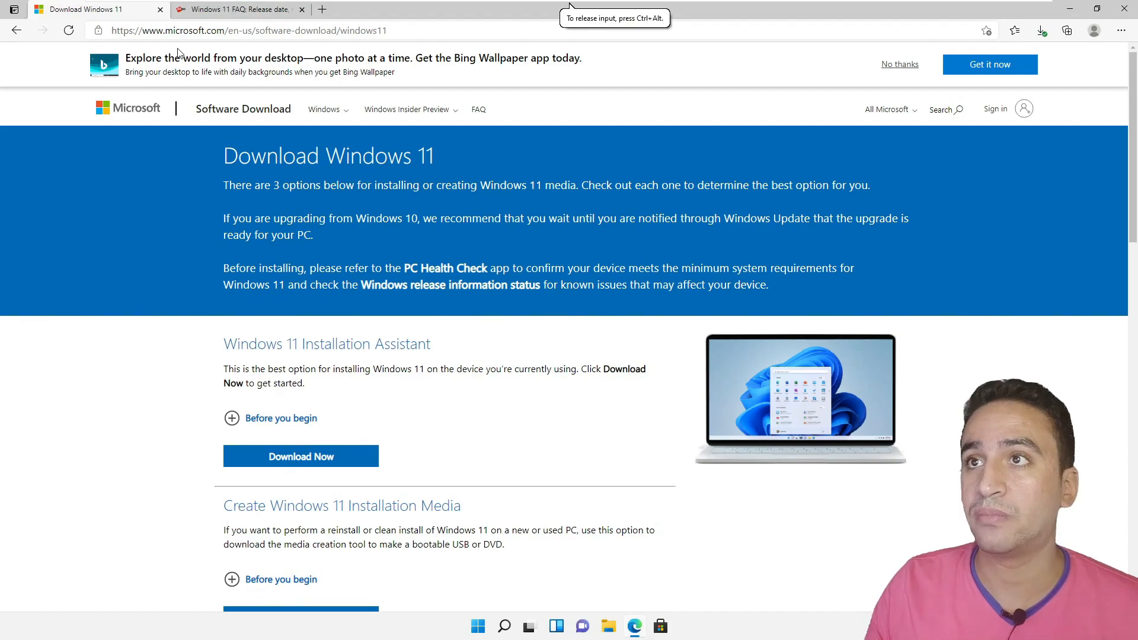
click(182, 31)
text(goo)
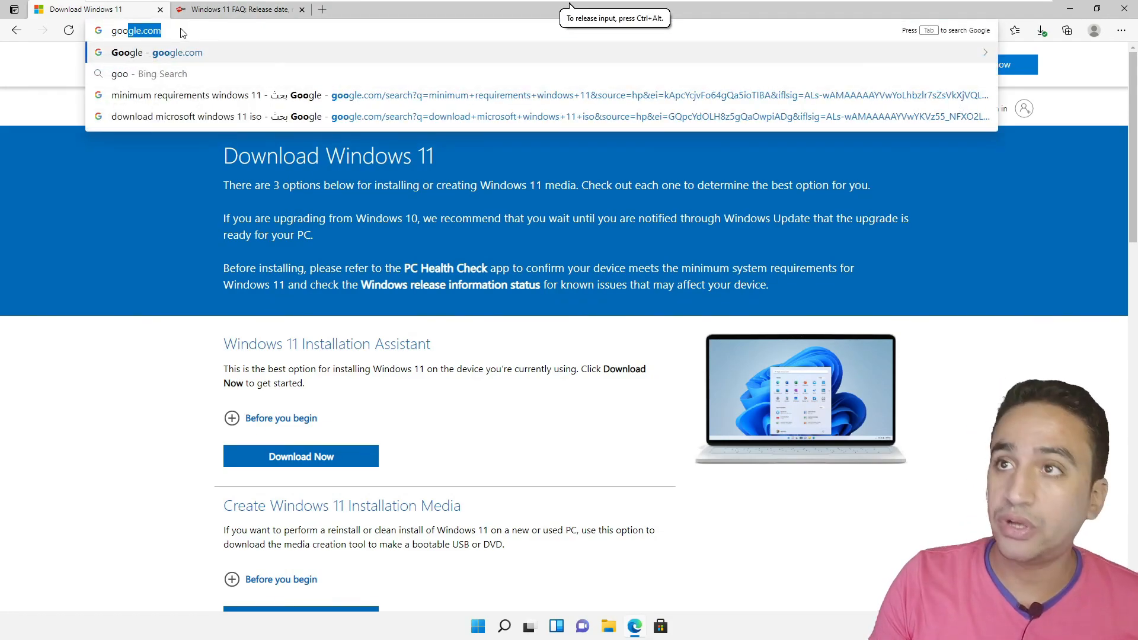
key(Return)
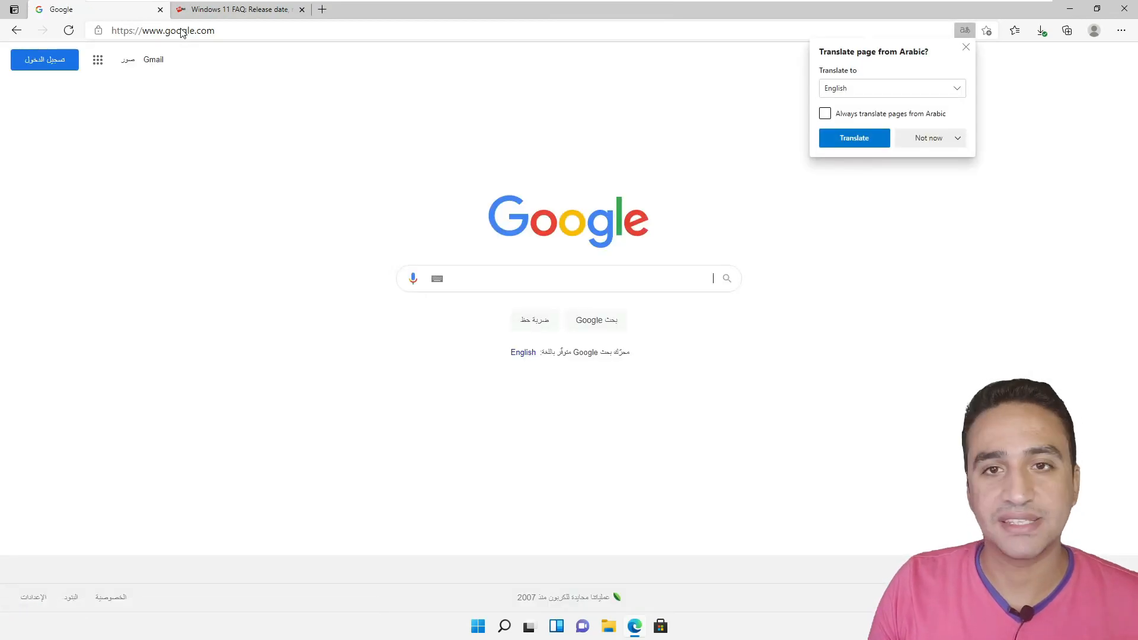
- Search Google for 'download microsoft windows 11 iso'
text(h)
key(BackSpace)
text(do)
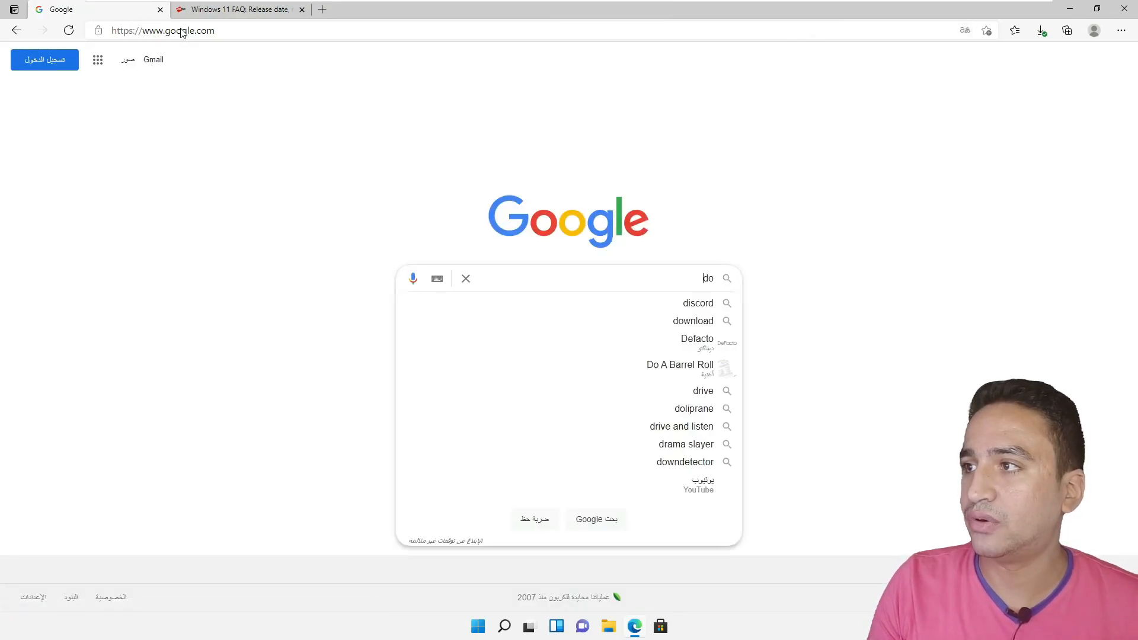
text(wnload microsof)
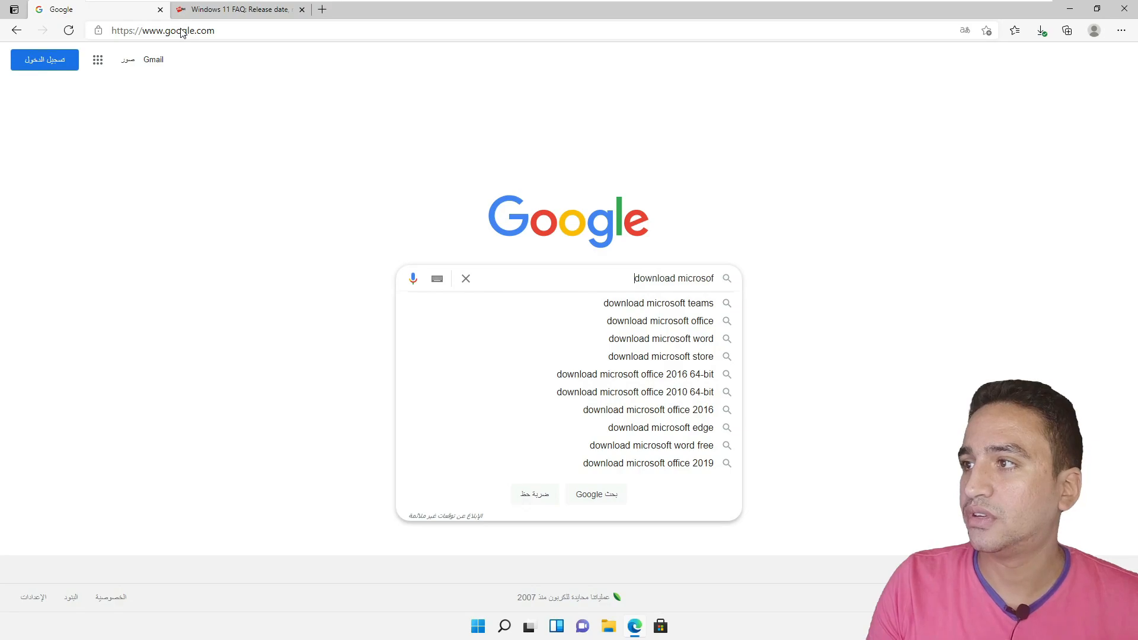
text(t windows 11 iso)
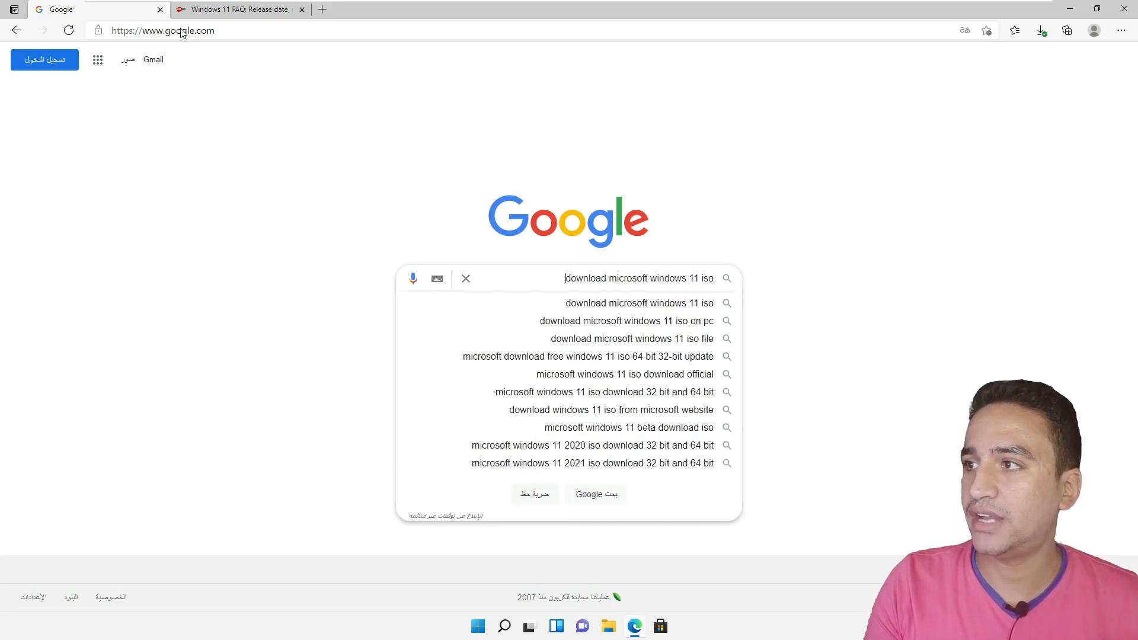
key(Return)
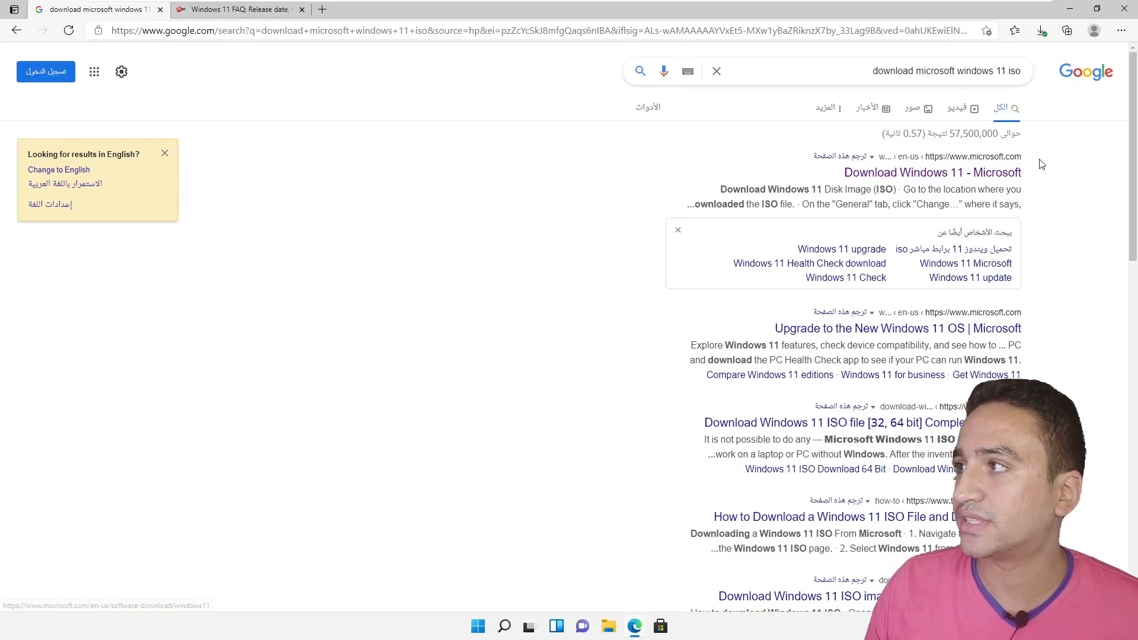
- Open the 'Download Windows 11 - Microsoft' search result
drag(1042, 167, 977, 157)
click(1055, 166)
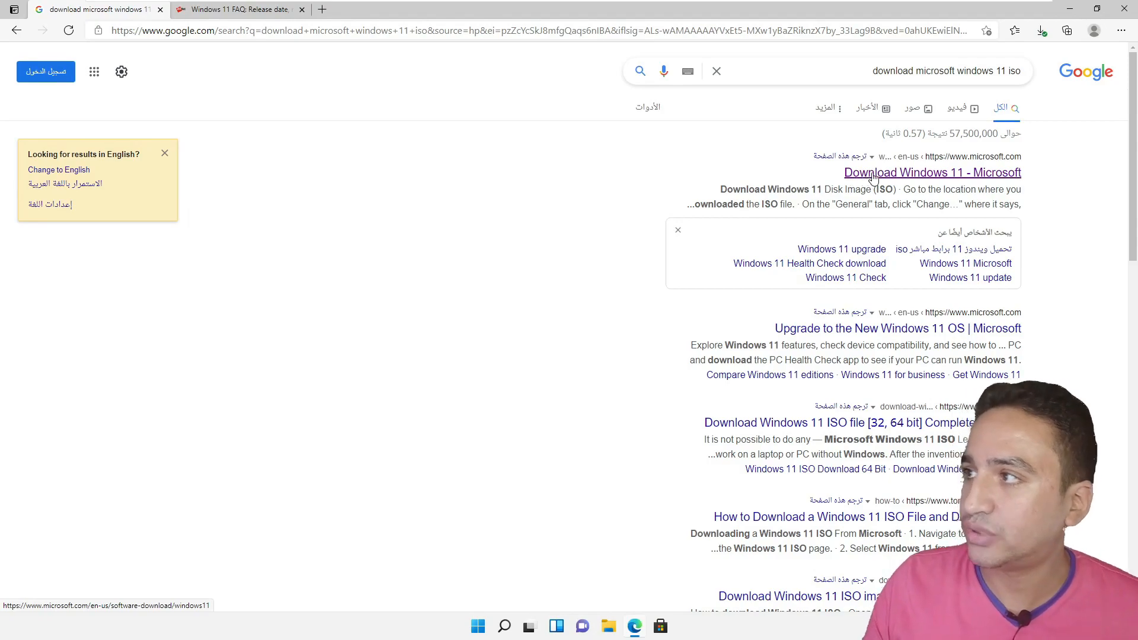
click(920, 178)
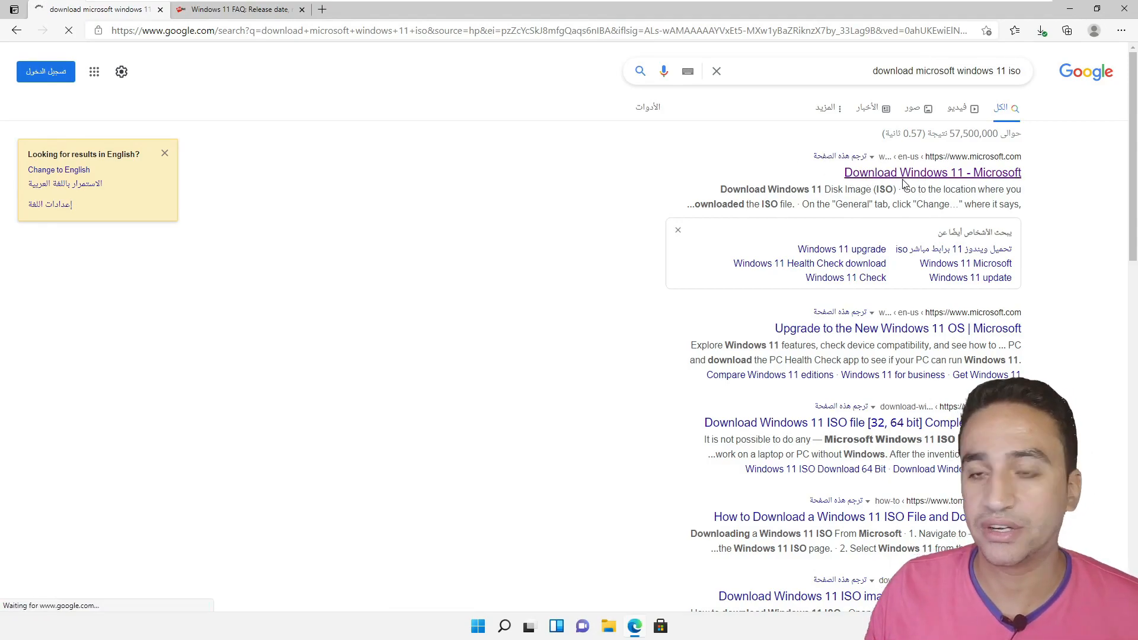
- Choose Windows 11 under Disk Image (ISO) and request the download
scroll(418, 391, down, 7)
scroll(414, 411, down, 2)
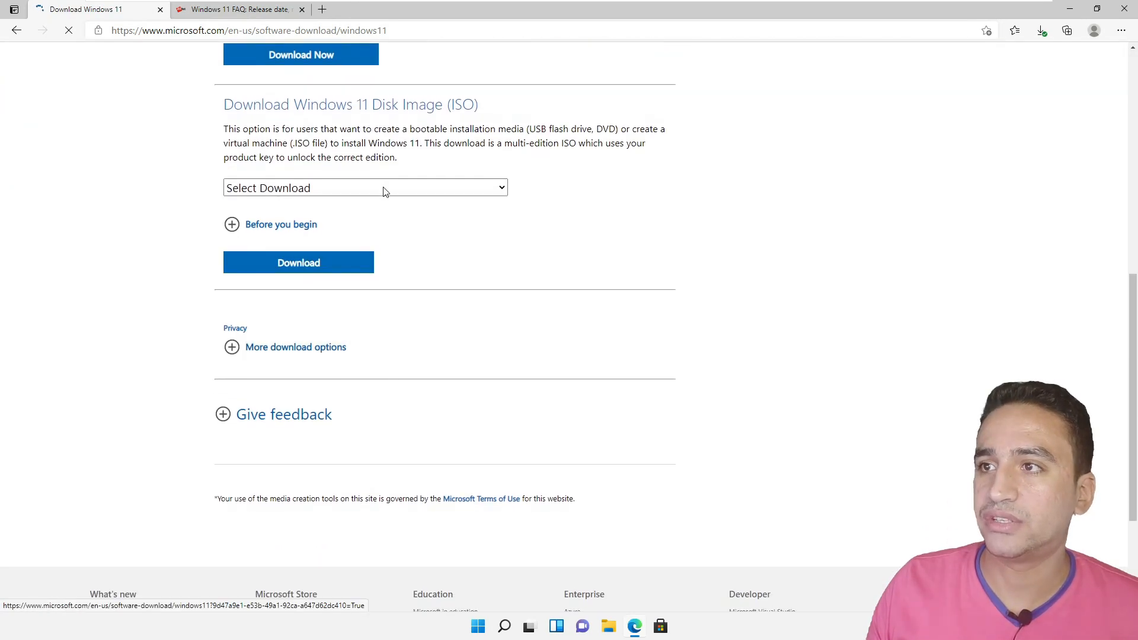
scroll(381, 193, up, 1)
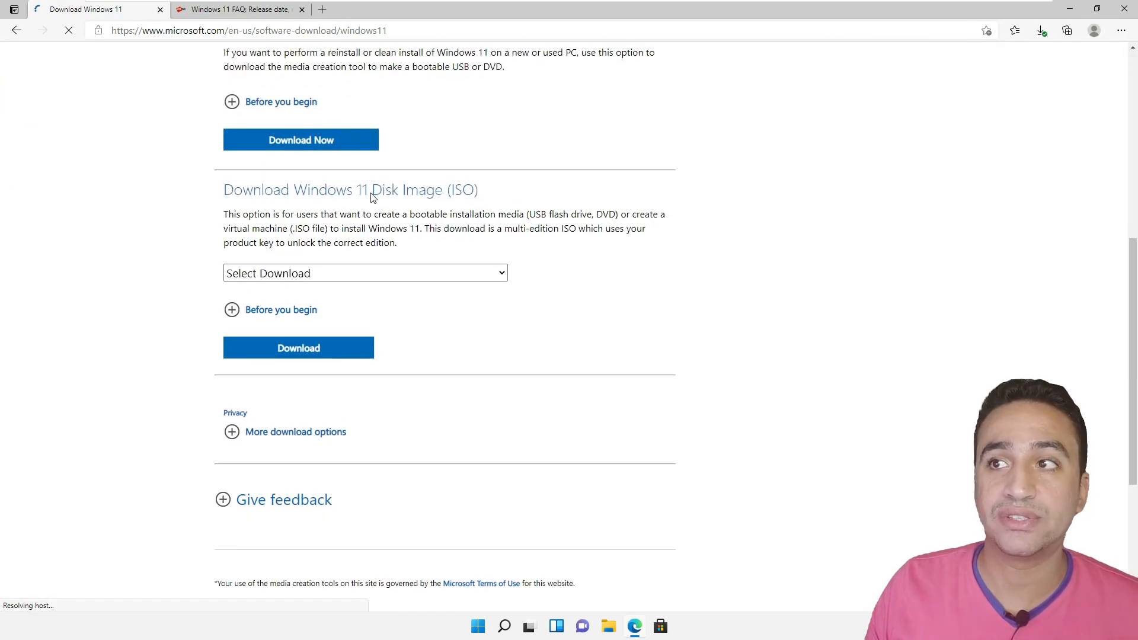
click(448, 272)
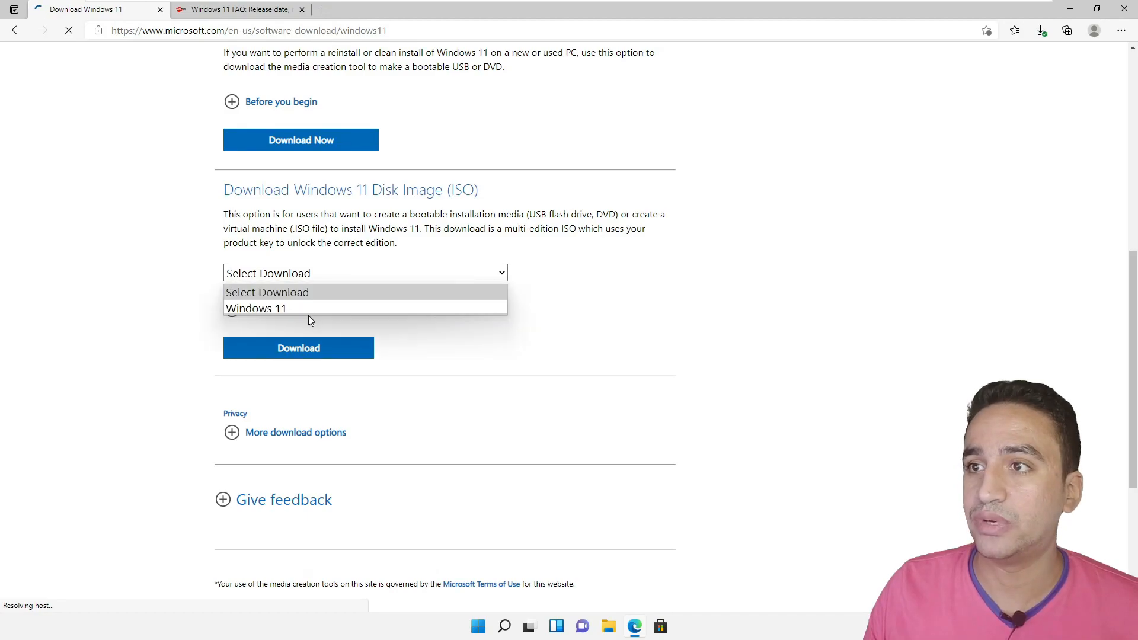
click(314, 308)
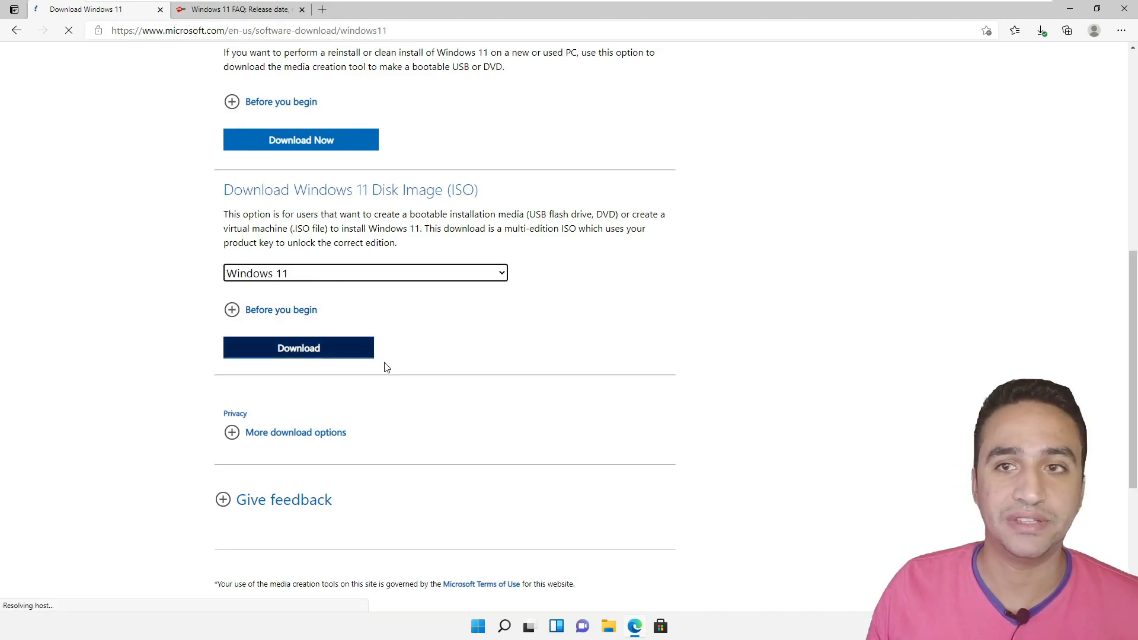
click(291, 351)
scroll(356, 374, down, 3)
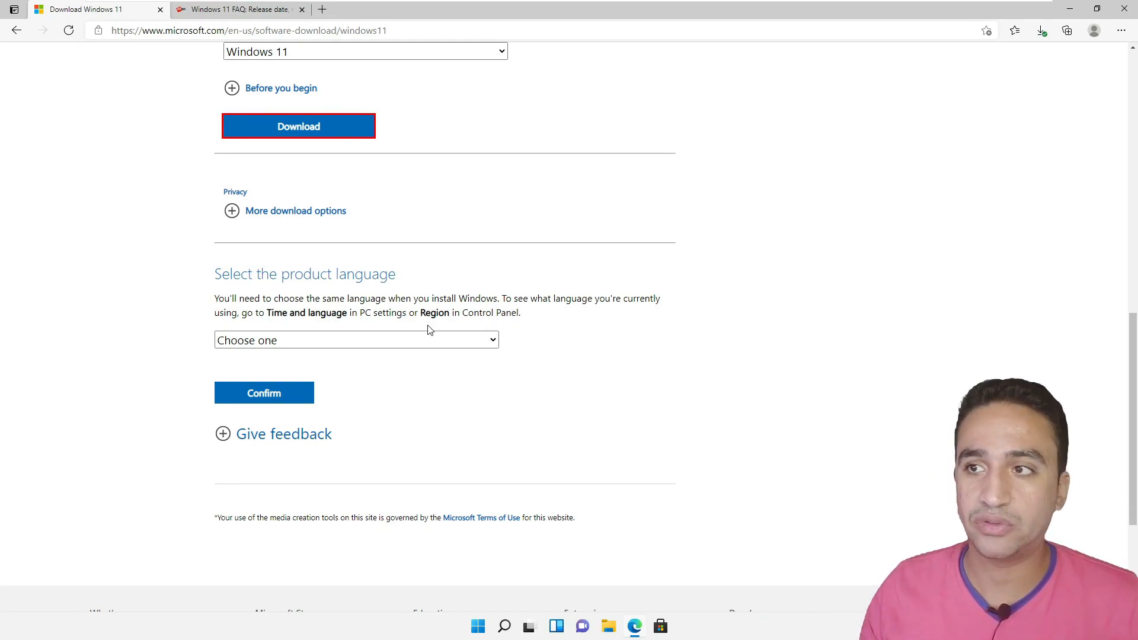
- Pick English as the product language and confirm it
click(361, 340)
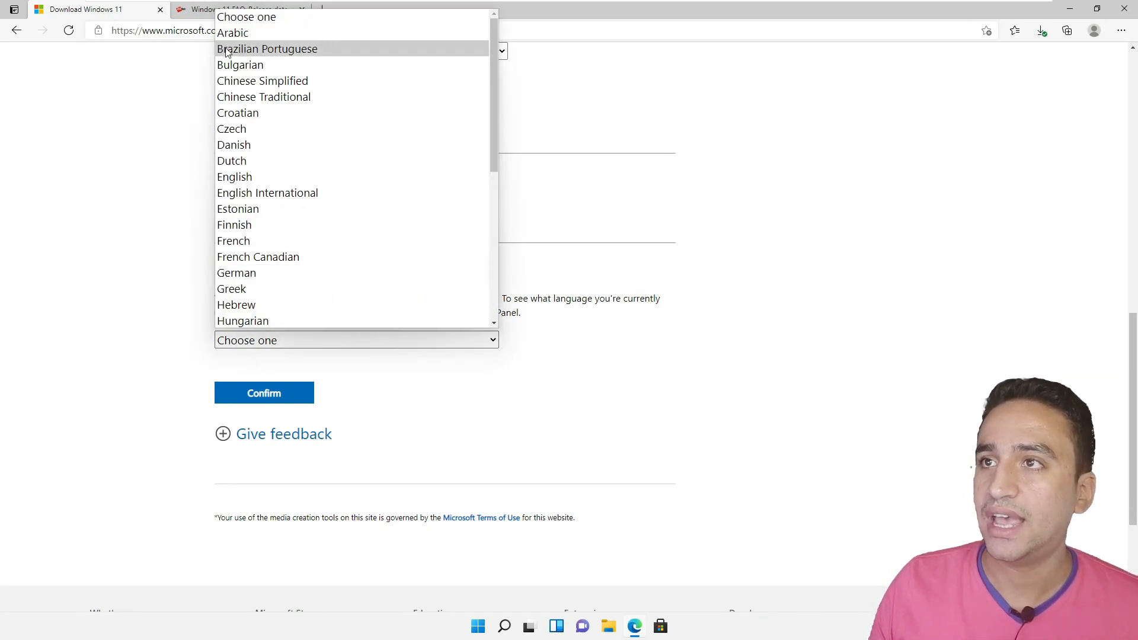
click(247, 176)
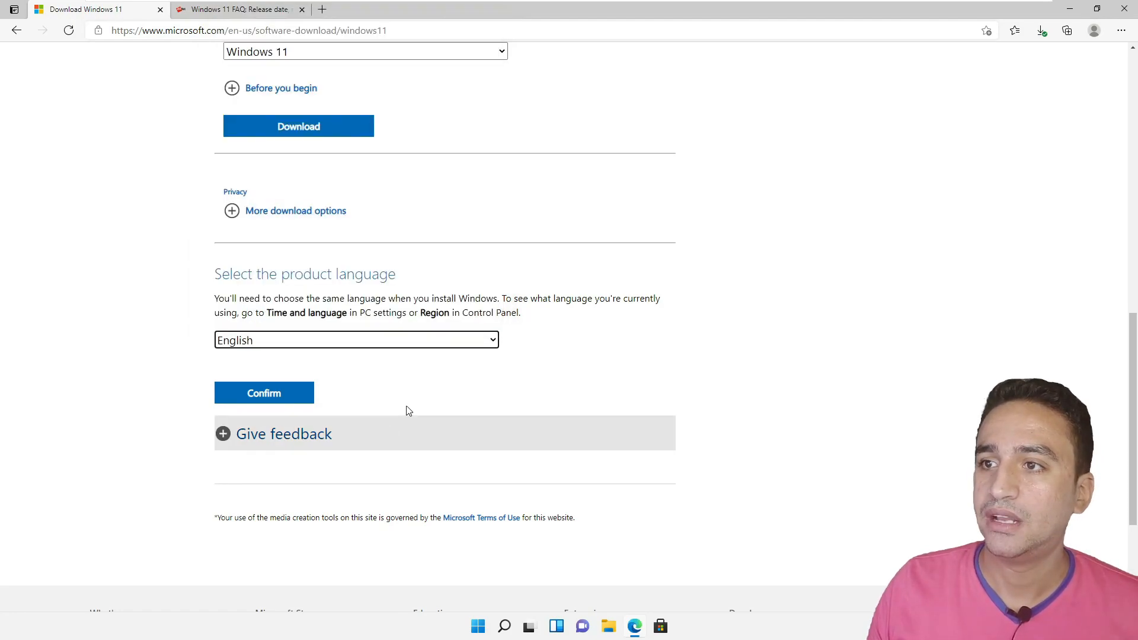
click(290, 400)
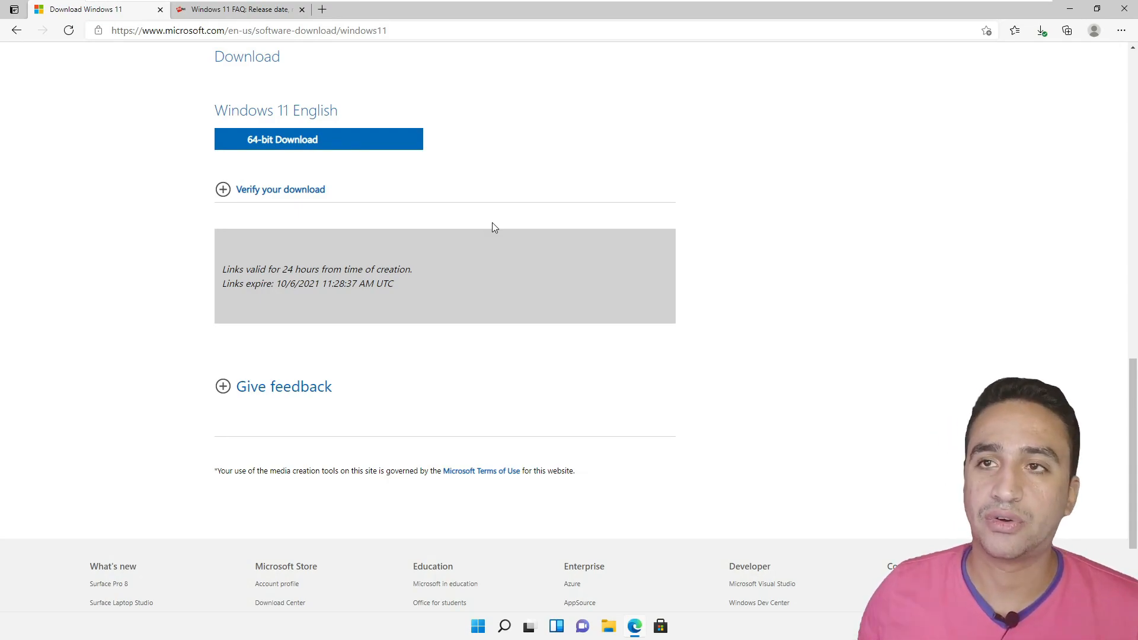
- On the ZDNet FAQ tab, highlight the 1 GHz, 4 GB RAM, 64 GB and TPM 2.0 requirements
mouse_move(569, 18)
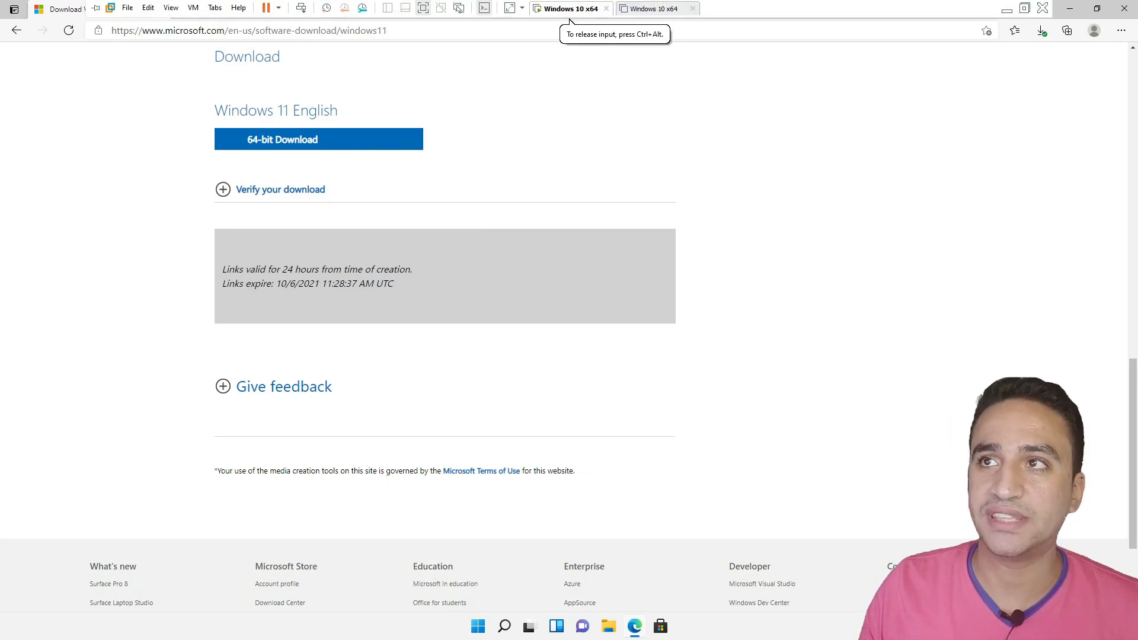
click(225, 10)
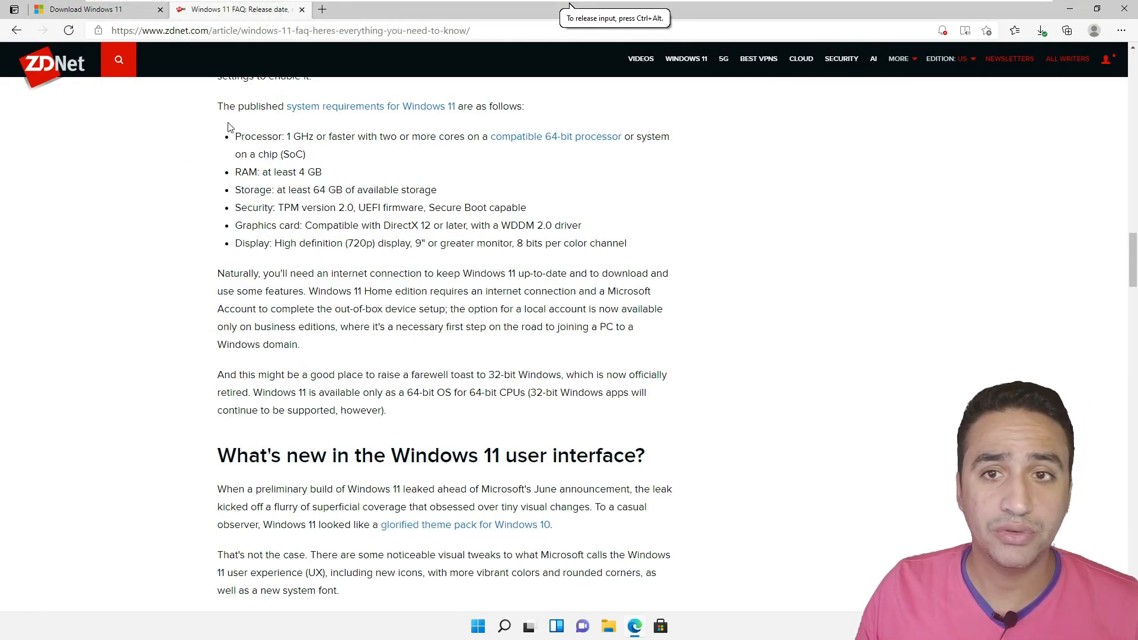
drag(234, 138, 317, 137)
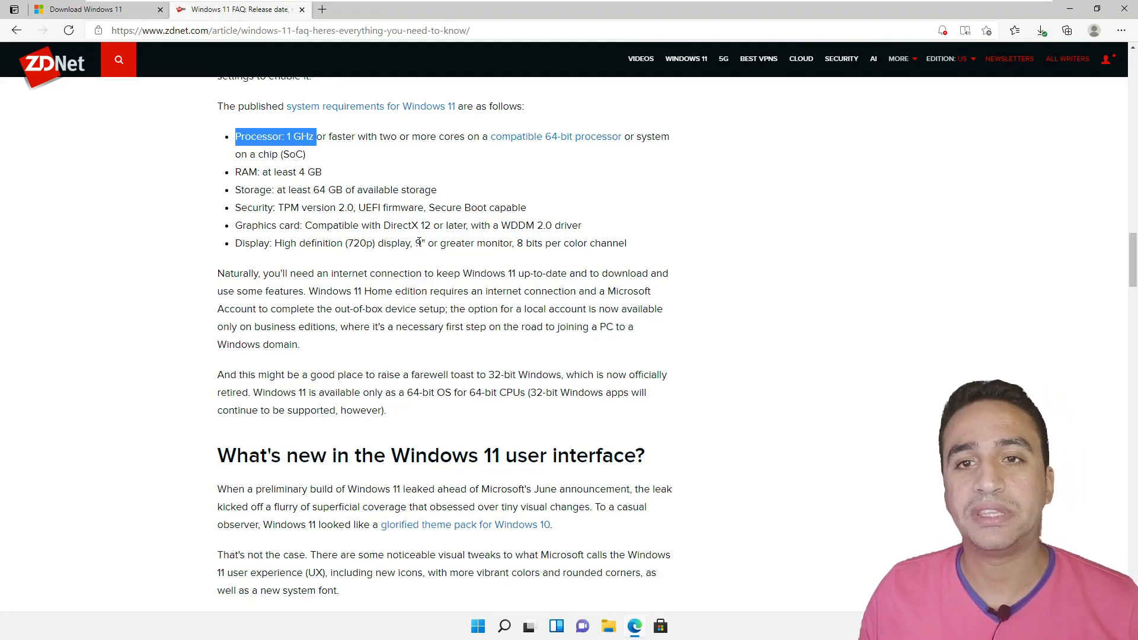
drag(233, 172, 338, 180)
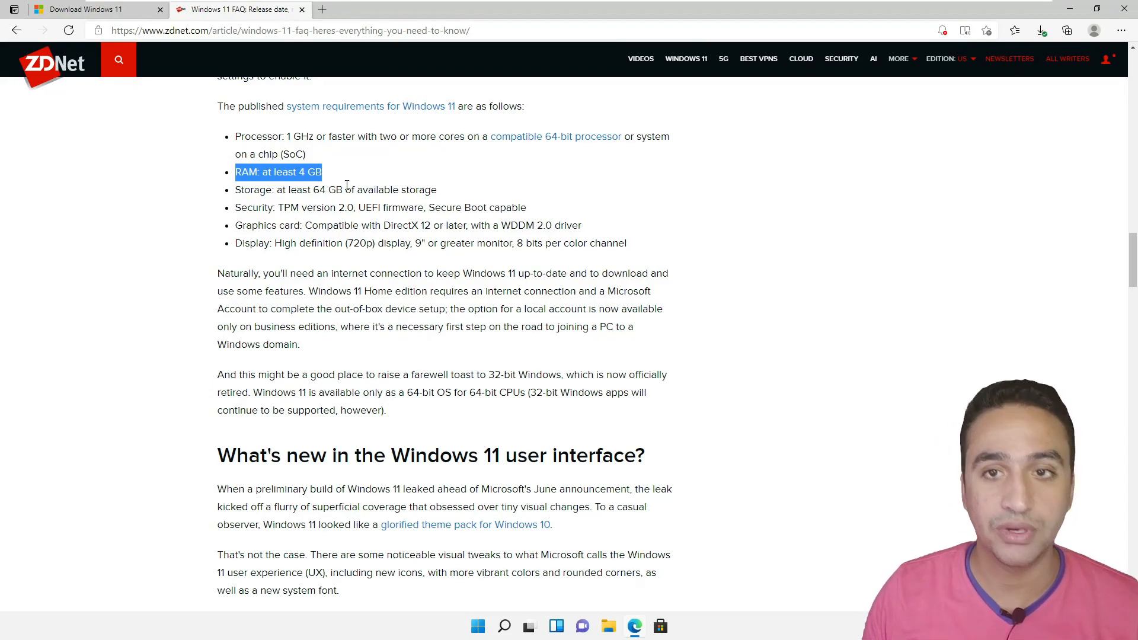
drag(244, 191, 444, 188)
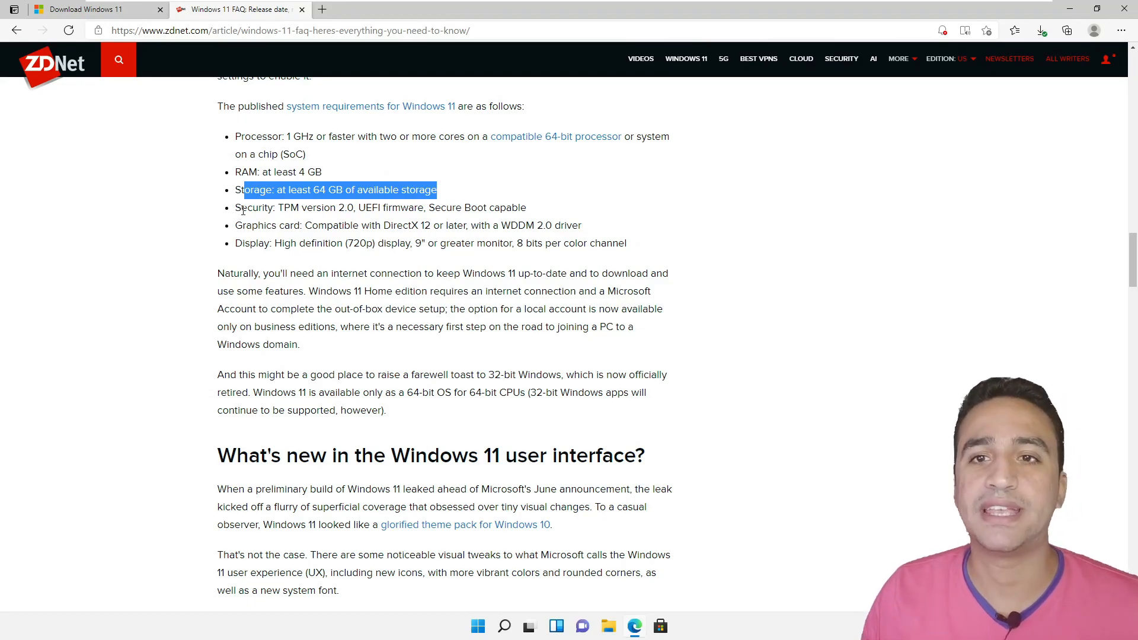
drag(283, 205, 300, 206)
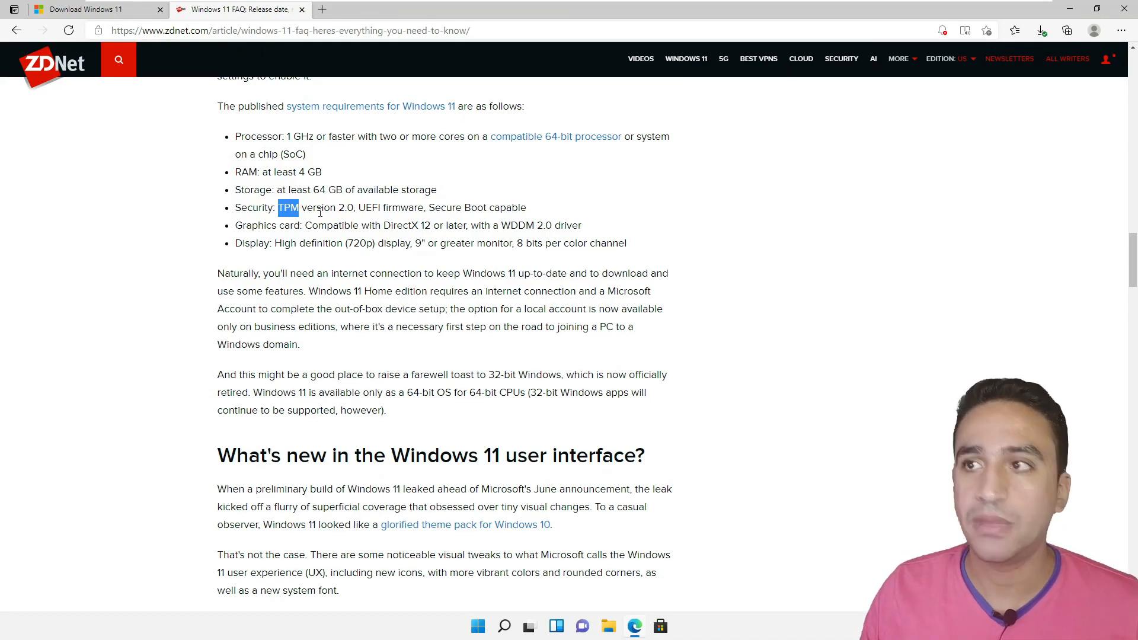
drag(321, 210, 355, 207)
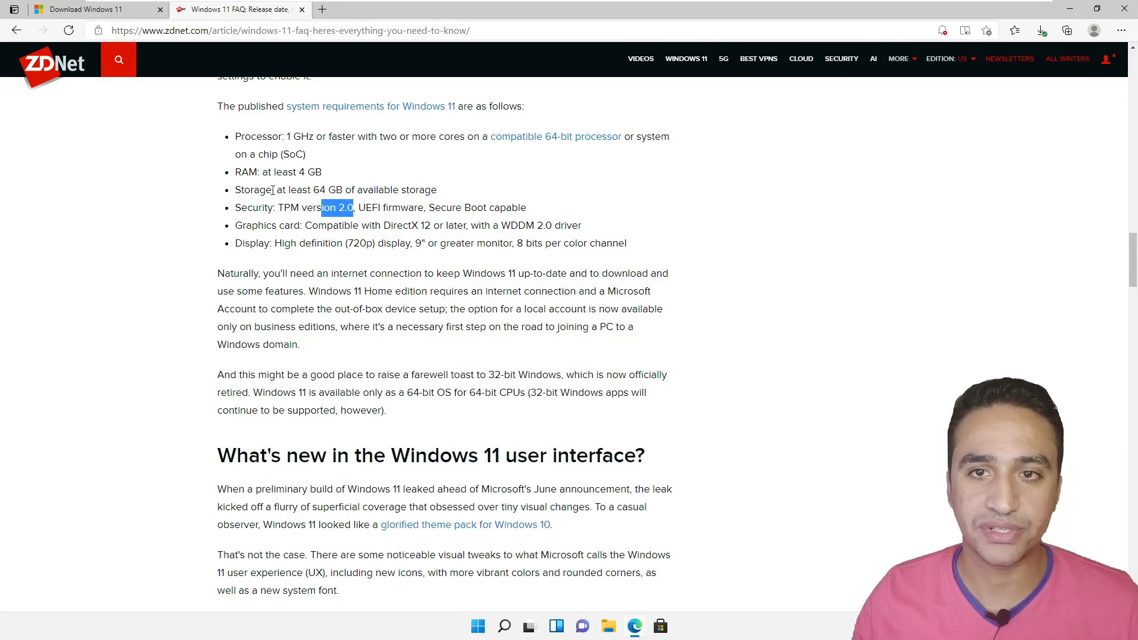
- Reveal VMware's full-screen toolbar and open the File menu
mouse_move(569, 20)
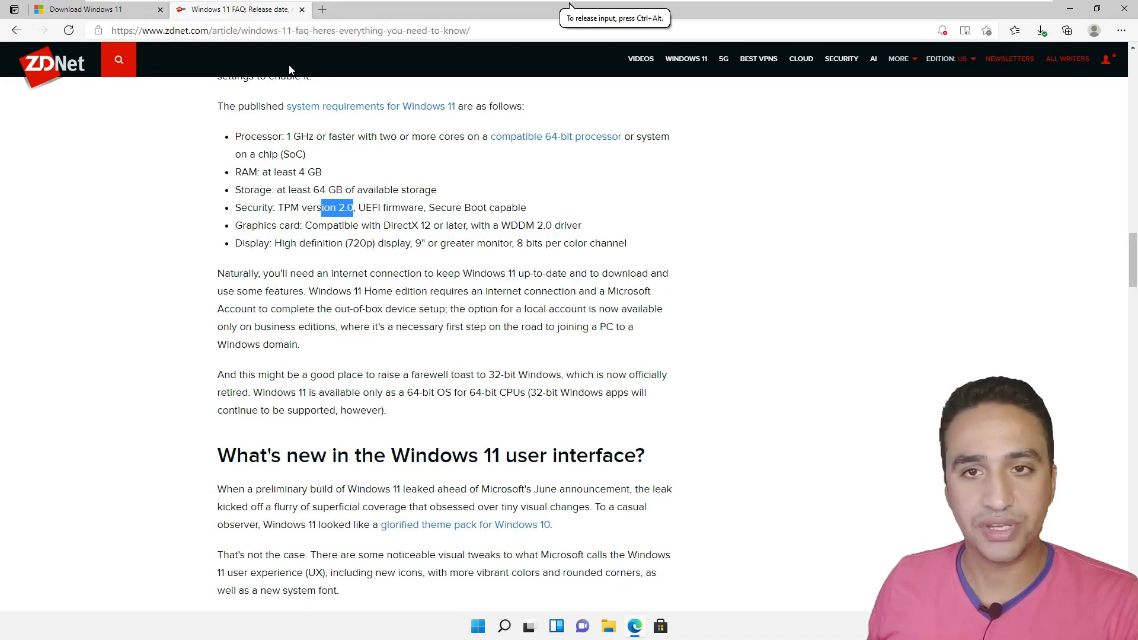
mouse_move(486, 3)
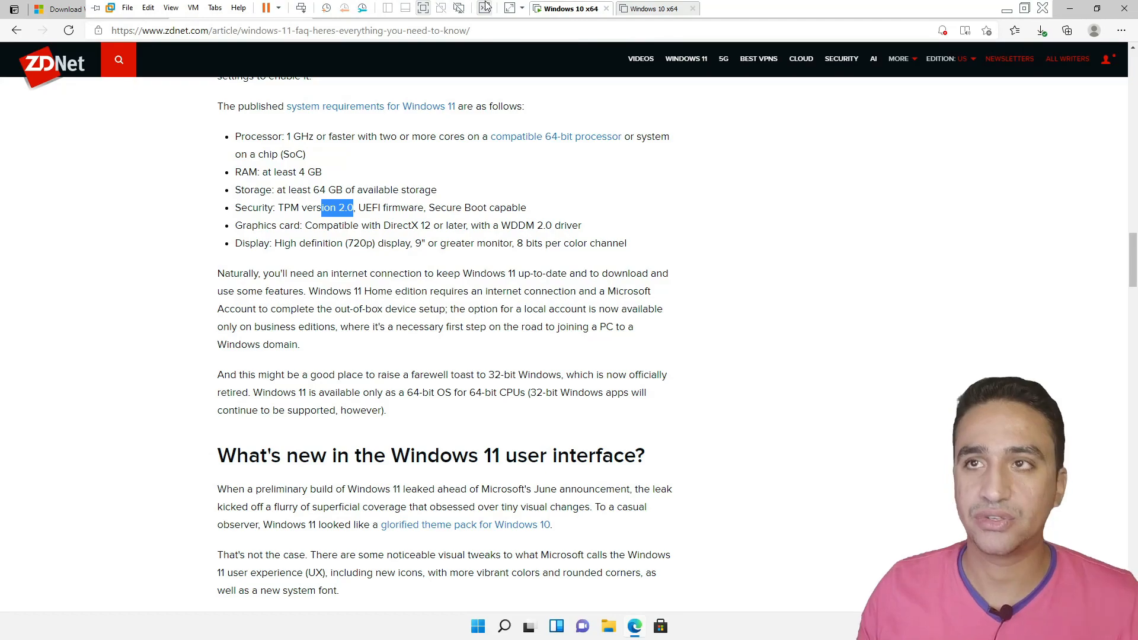
click(131, 9)
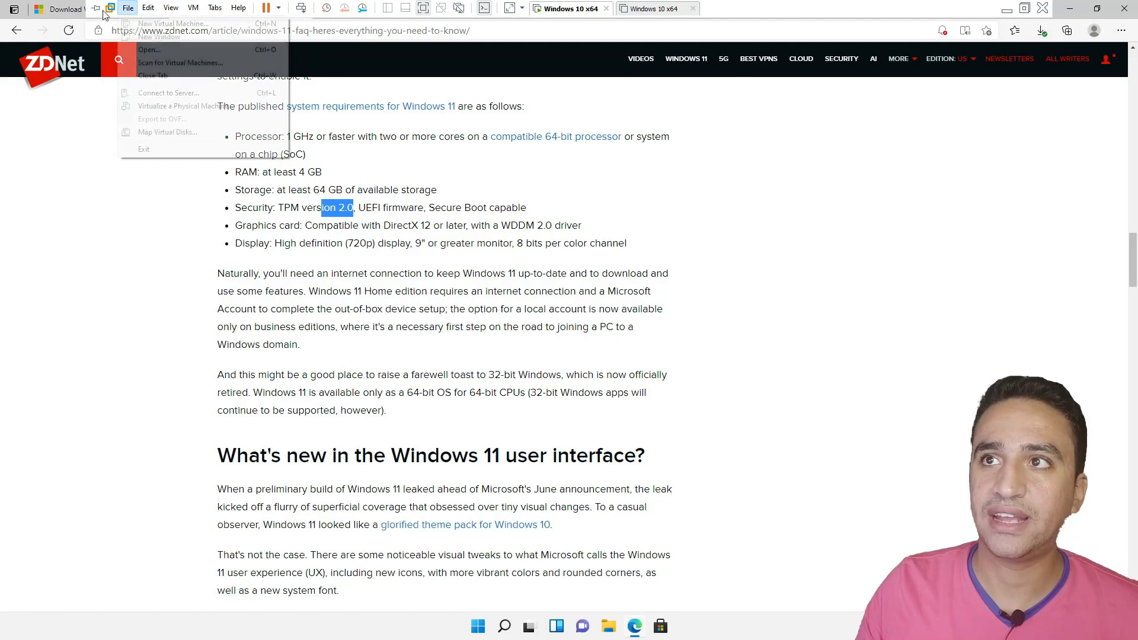
- Start a Custom new VM with default compatibility, installing from the ISO disc image file
click(180, 25)
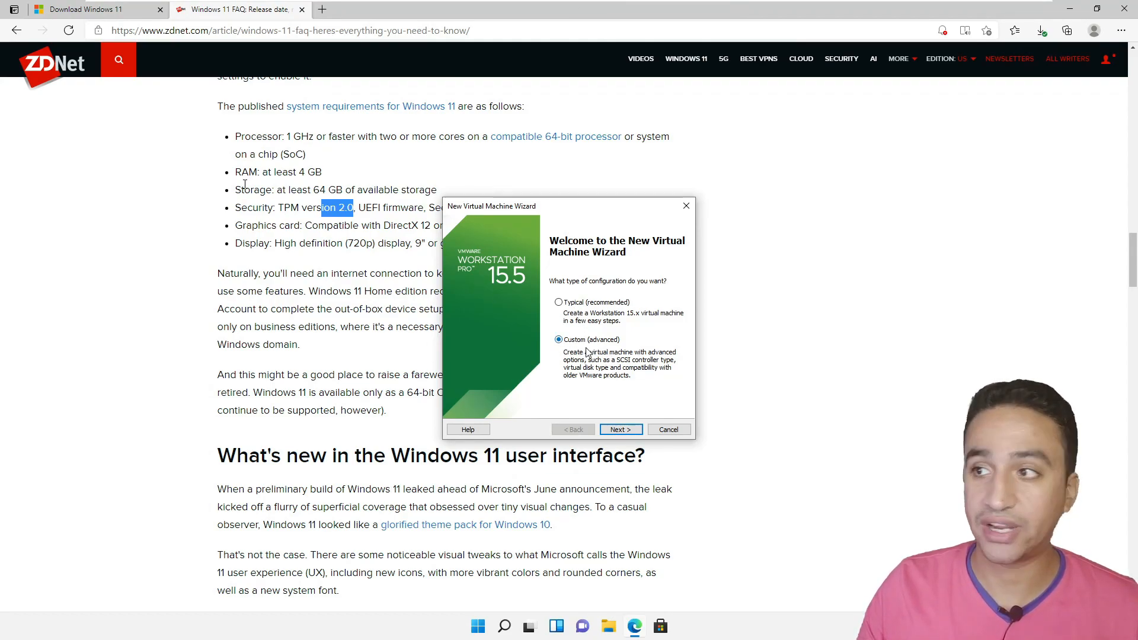
click(621, 429)
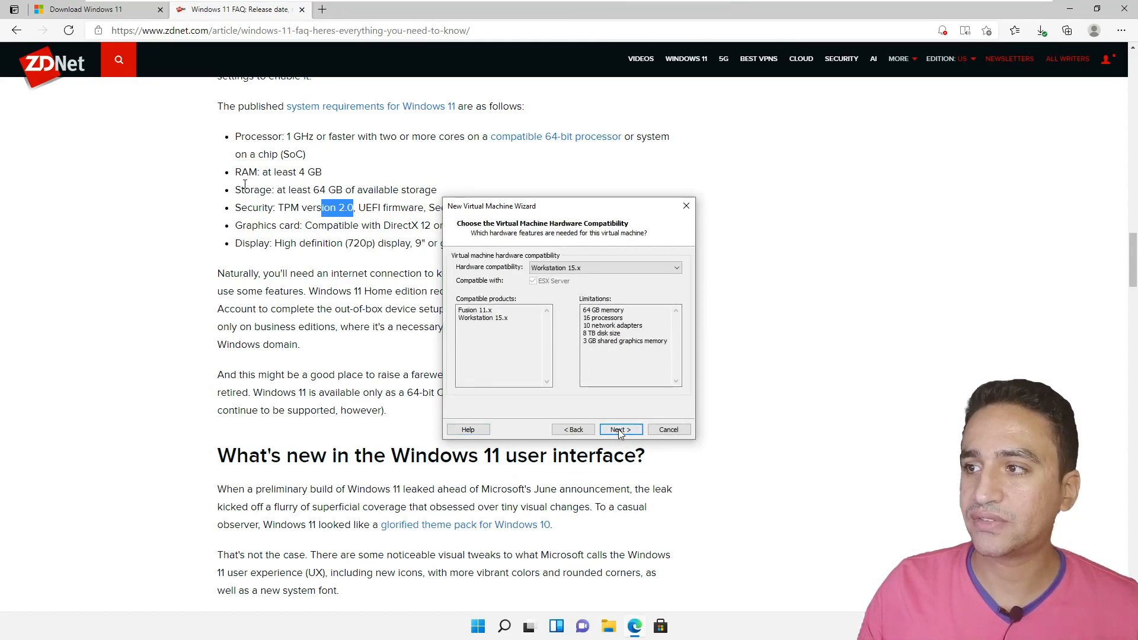
click(621, 429)
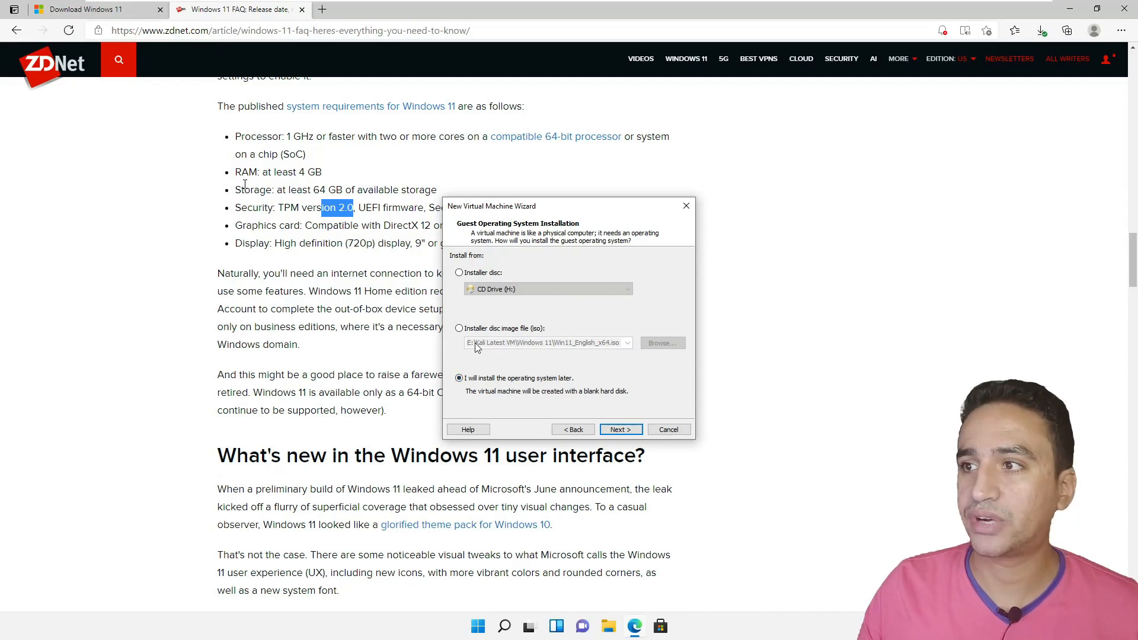
click(459, 329)
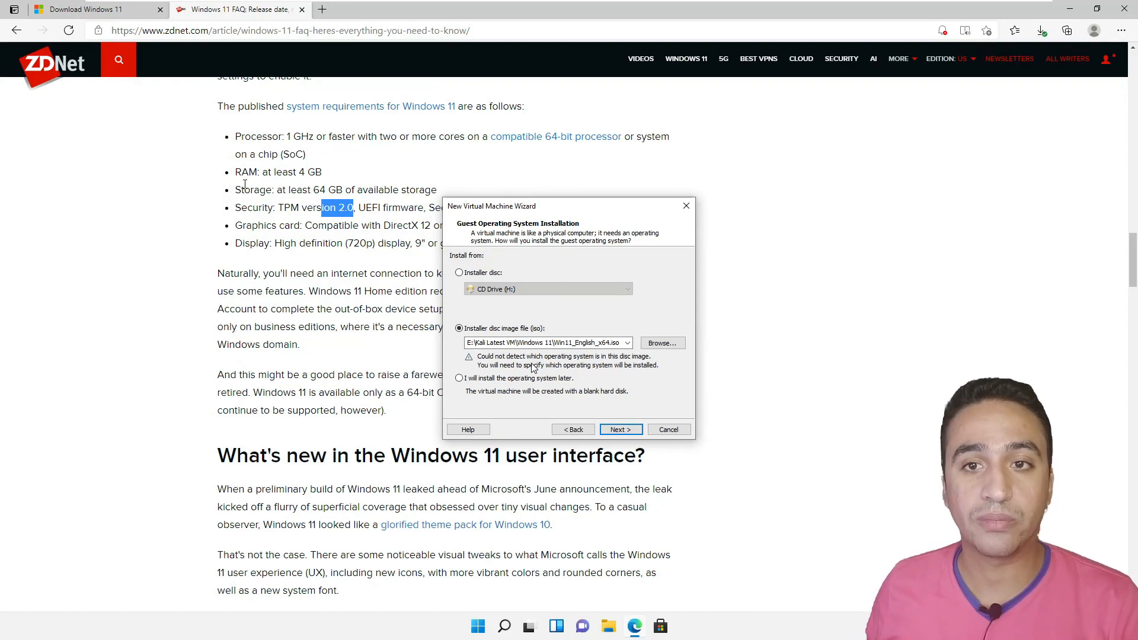
click(620, 430)
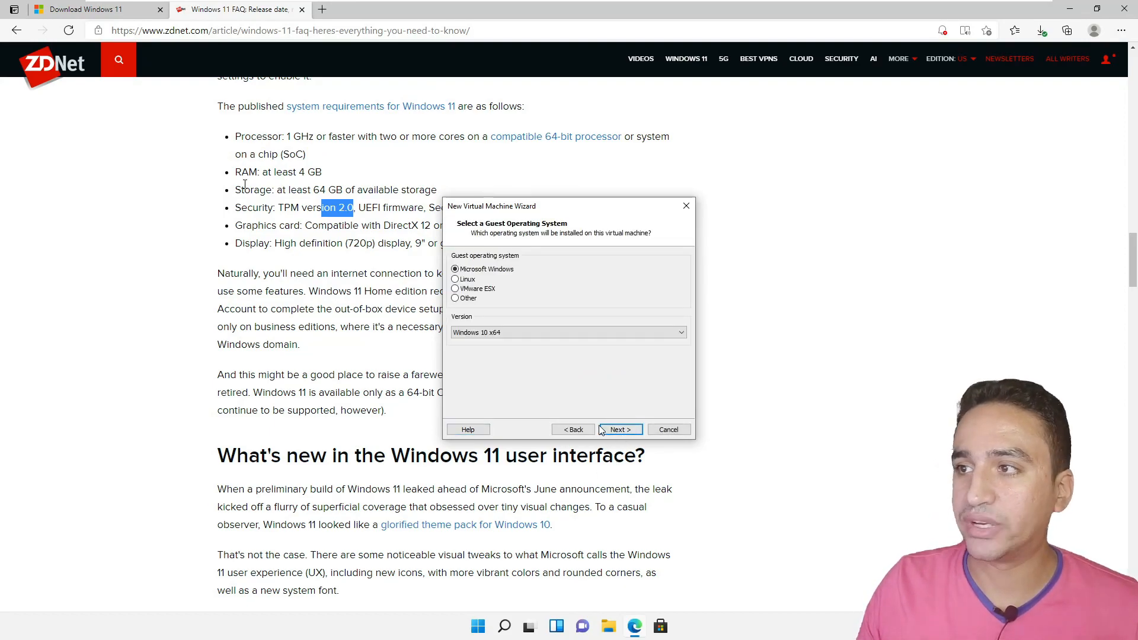
- Keep Windows 10 x64 as the guest OS version and continue to naming
click(486, 334)
click(486, 335)
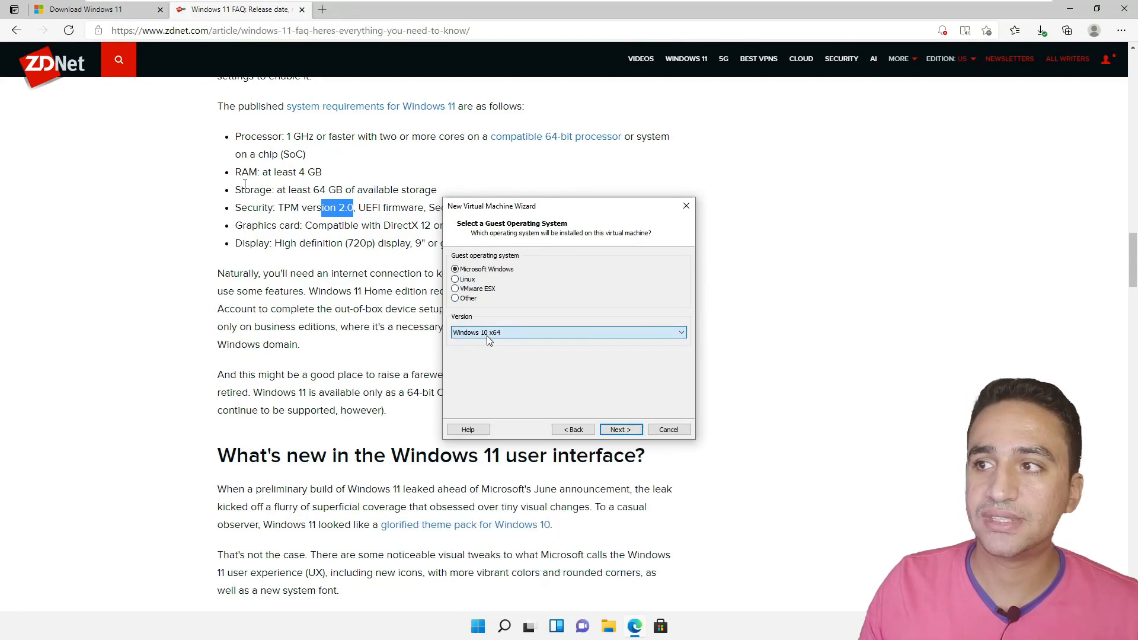
click(486, 334)
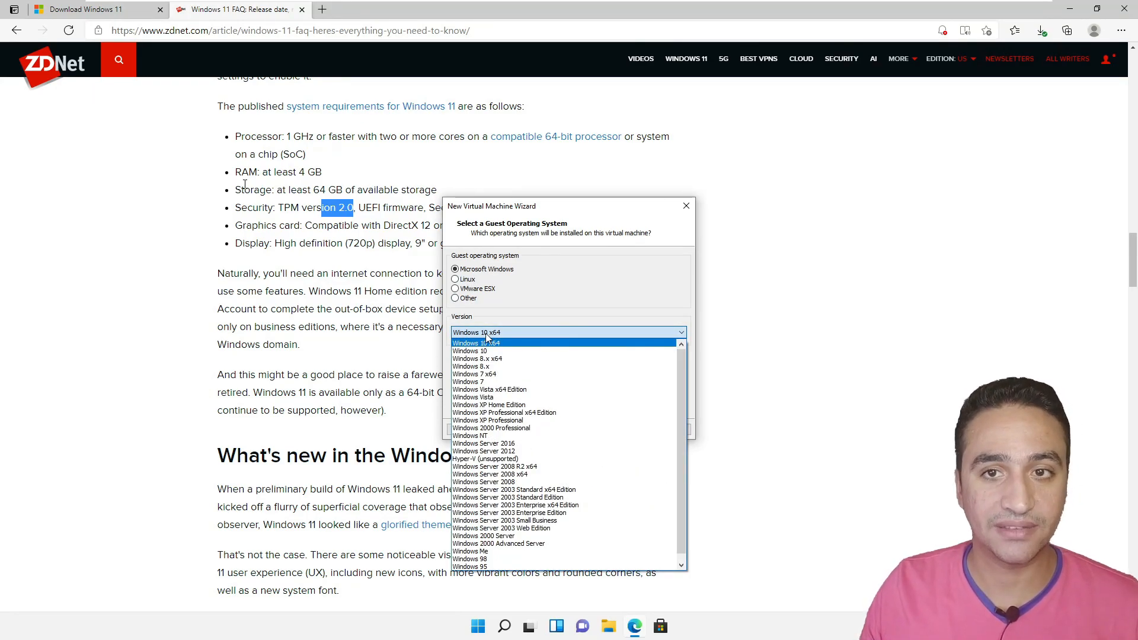
click(543, 288)
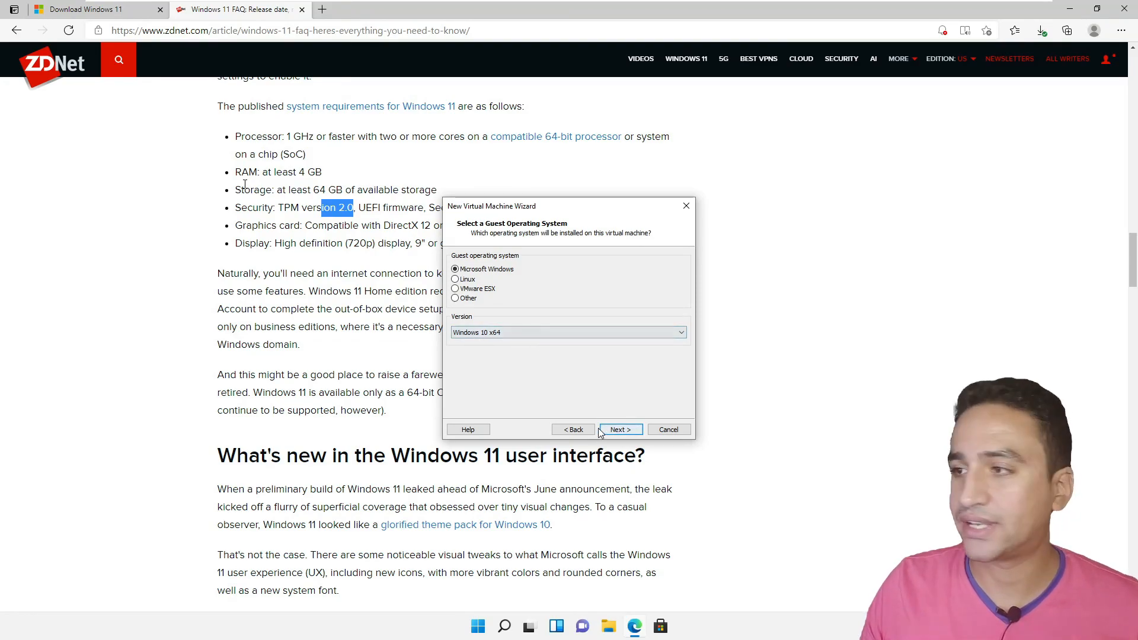
click(620, 430)
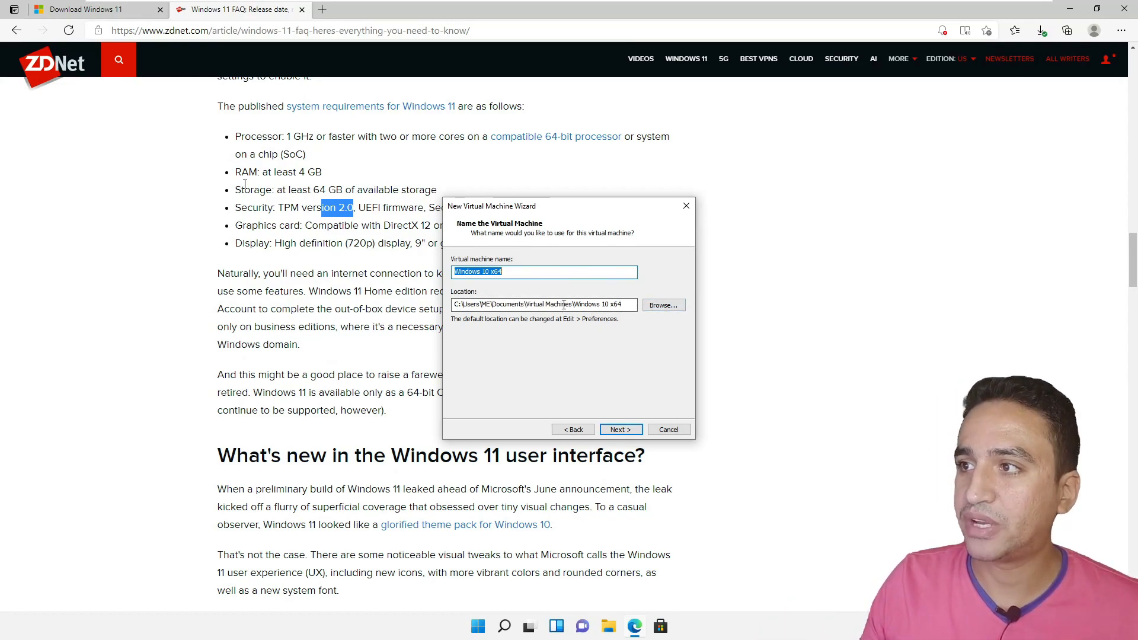
- Change the VM location to E:\Virtual Machines\Windows 10 x64 and continue
drag(574, 306, 481, 304)
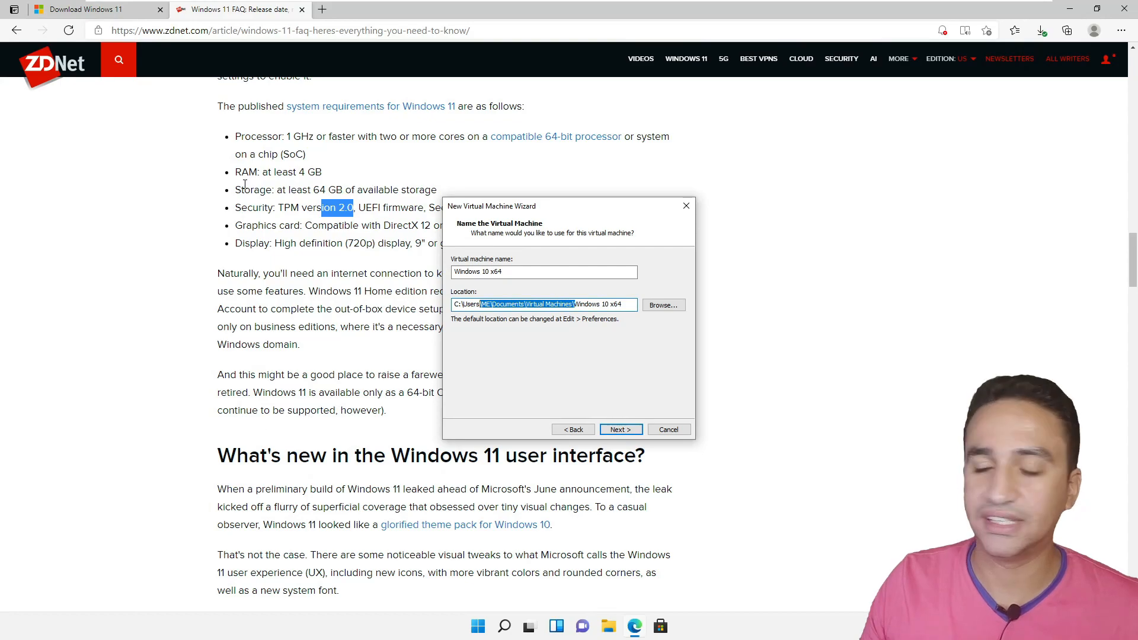
key(super+e)
key(super+Down)
key(super+Down)
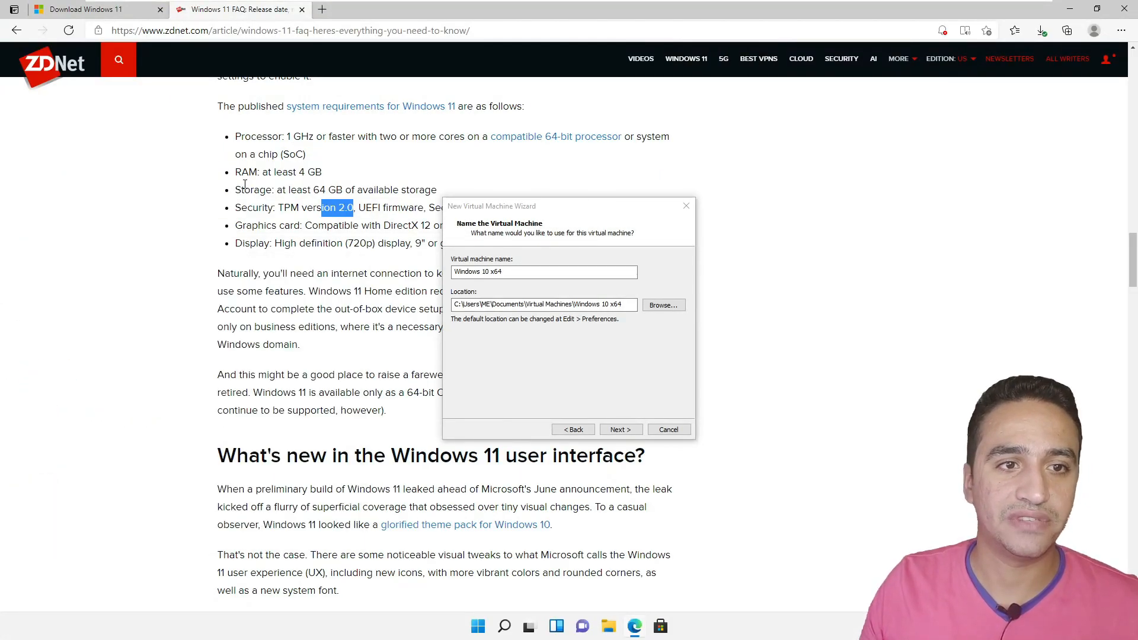
drag(627, 304, 277, 329)
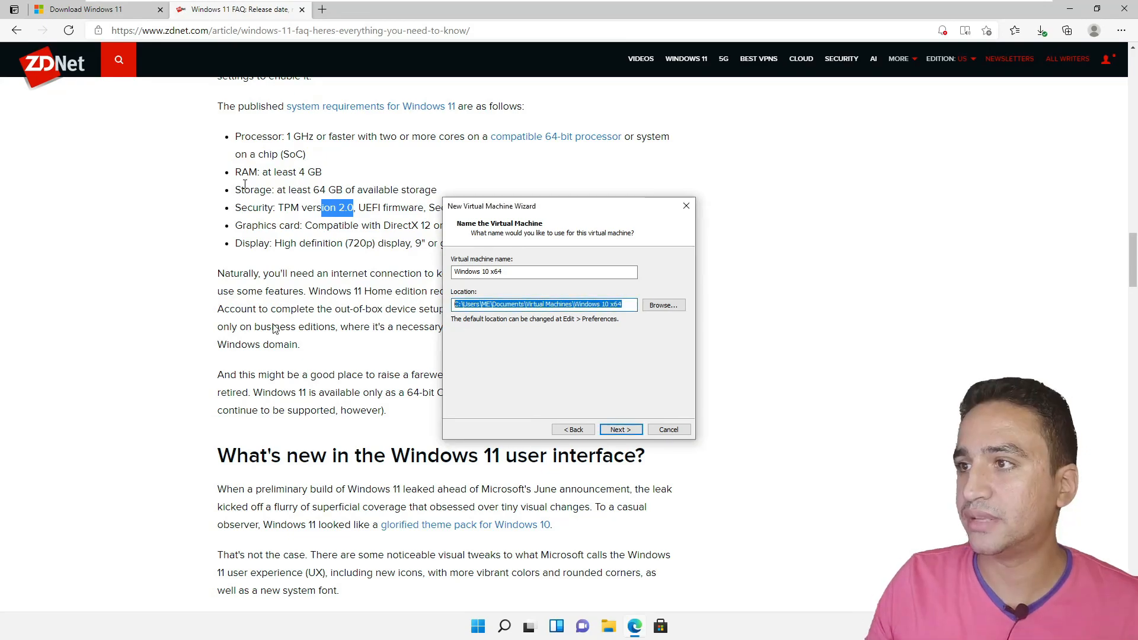
click(568, 304)
drag(527, 305, 324, 272)
text(E:\)
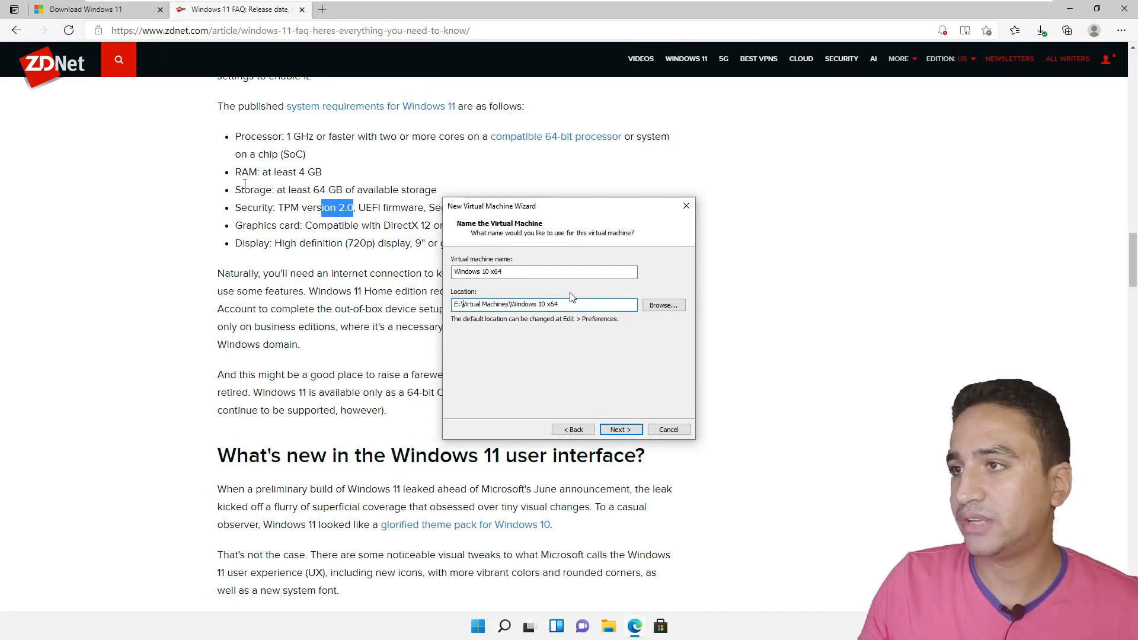
click(631, 428)
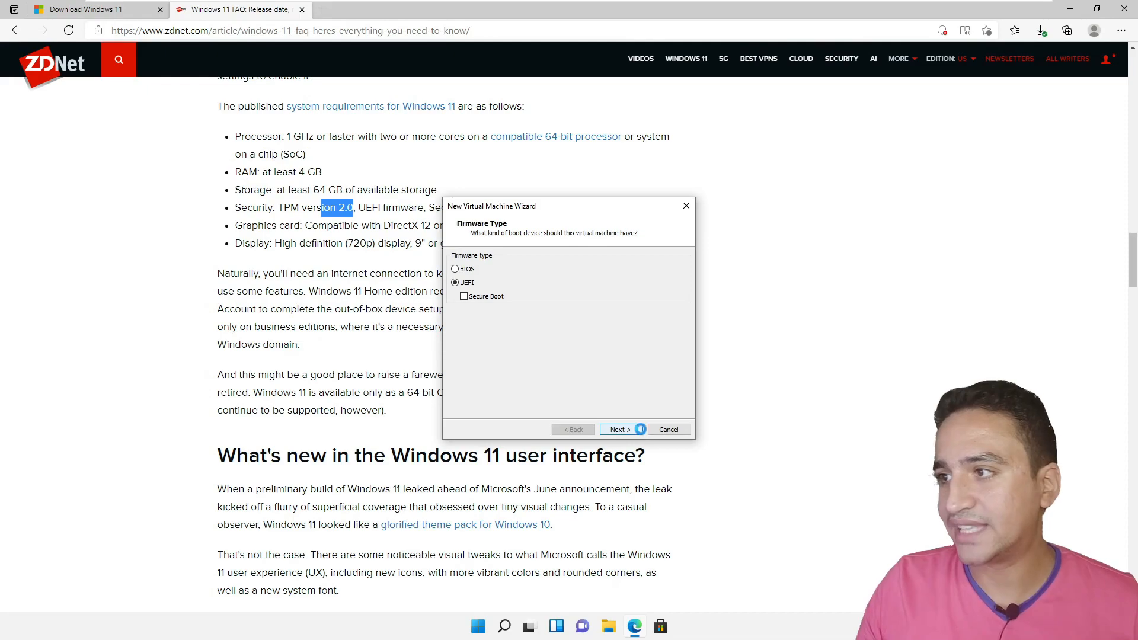
- Keep UEFI firmware and set 2 processors with 1 core per processor
click(619, 429)
text(2)
key(Tab)
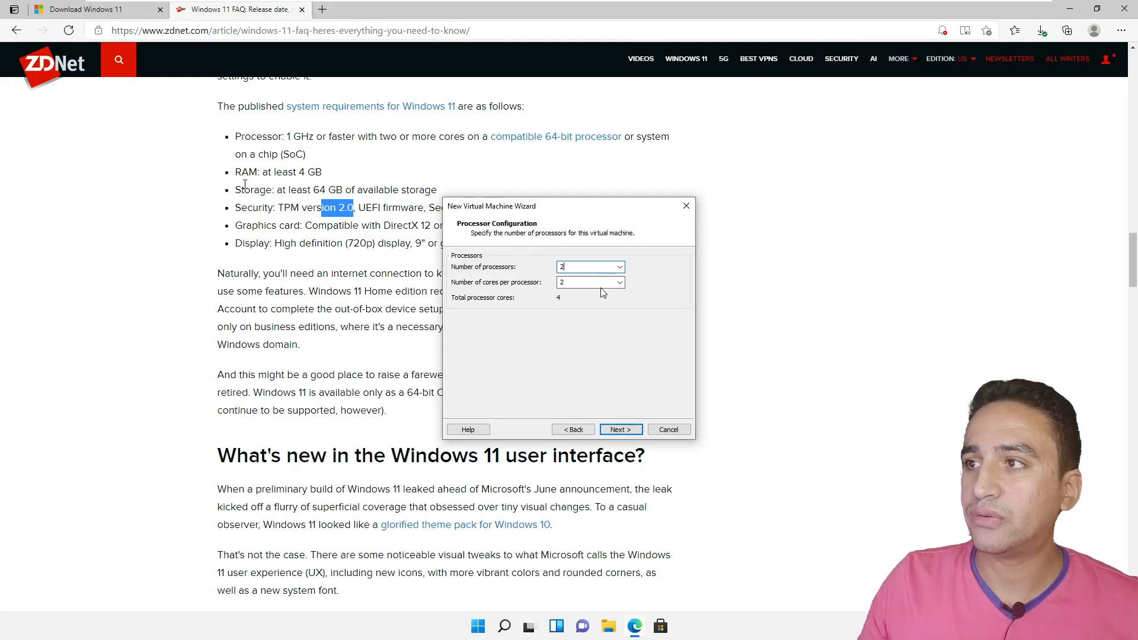
text(1)
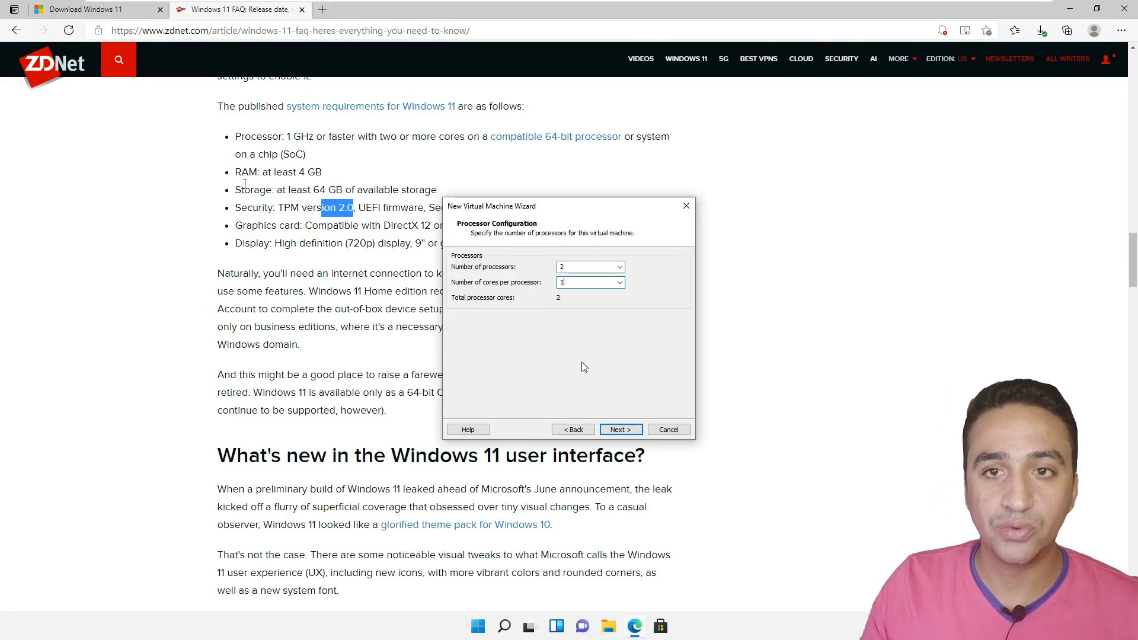
click(620, 429)
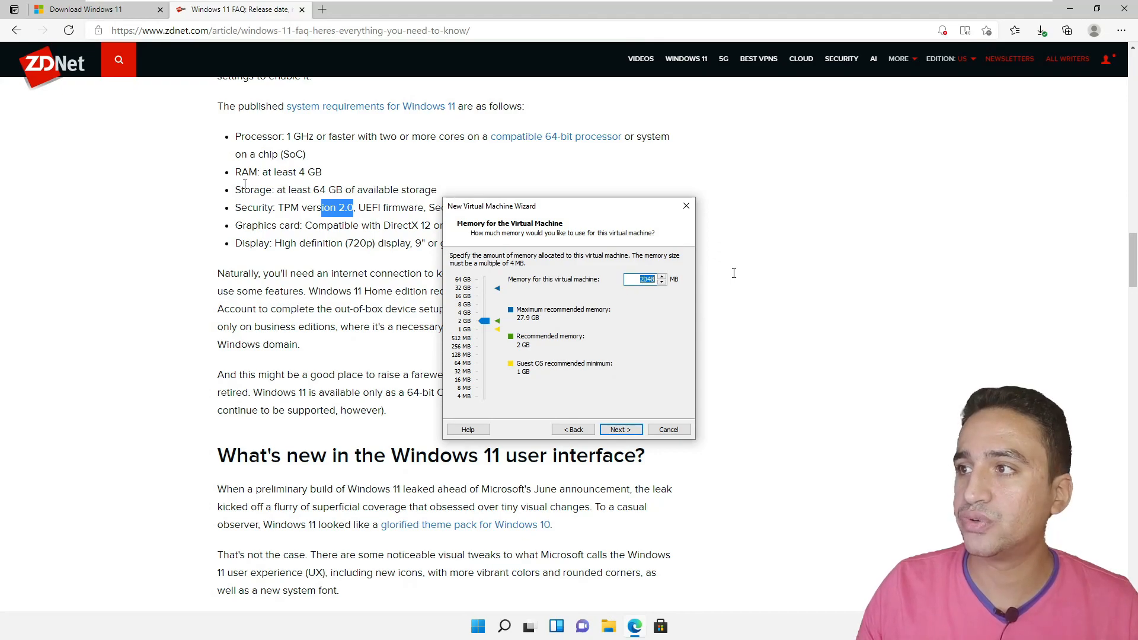
- Set the VM memory to 4096 MB and continue
text(4096)
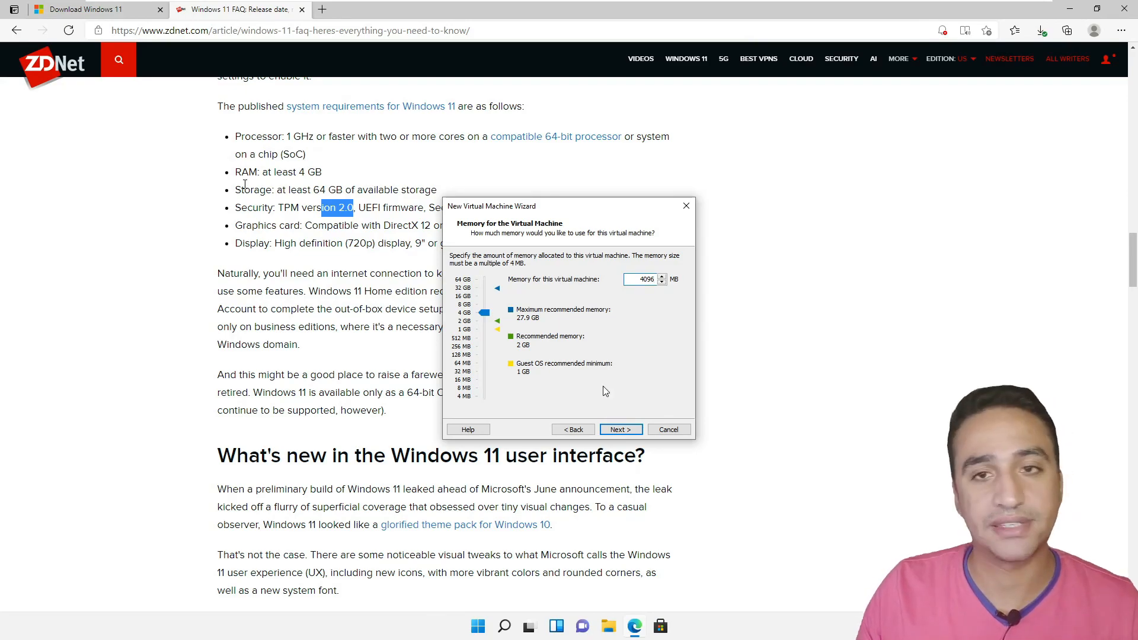
click(620, 429)
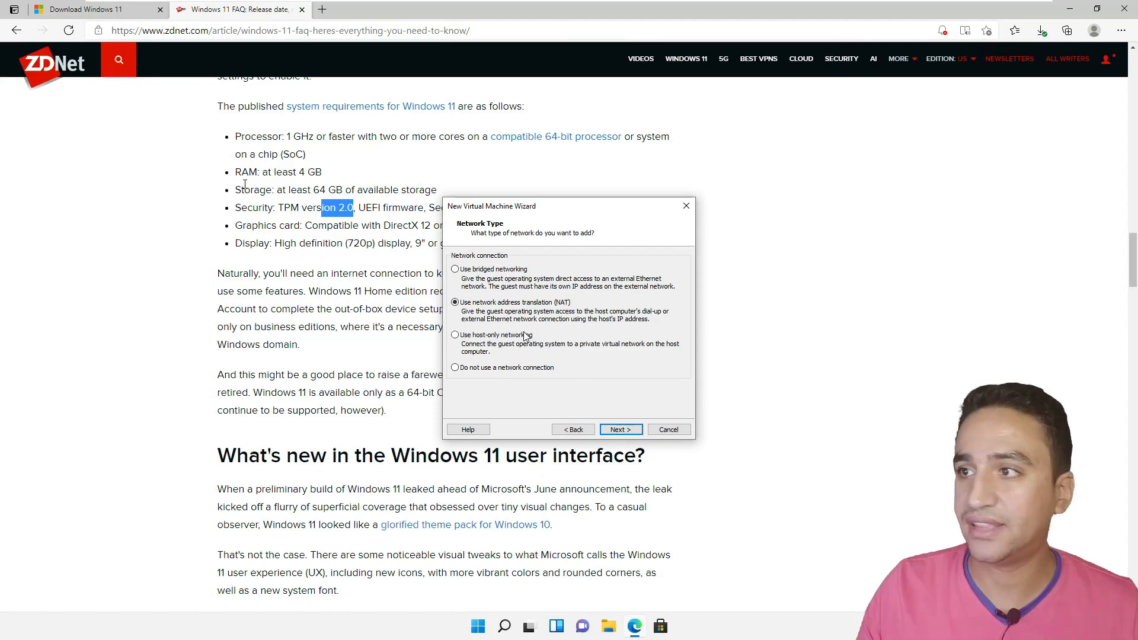
- Keep NAT, LSI Logic SAS, SCSI, a new 60 GB disk and the default disk file name
click(627, 433)
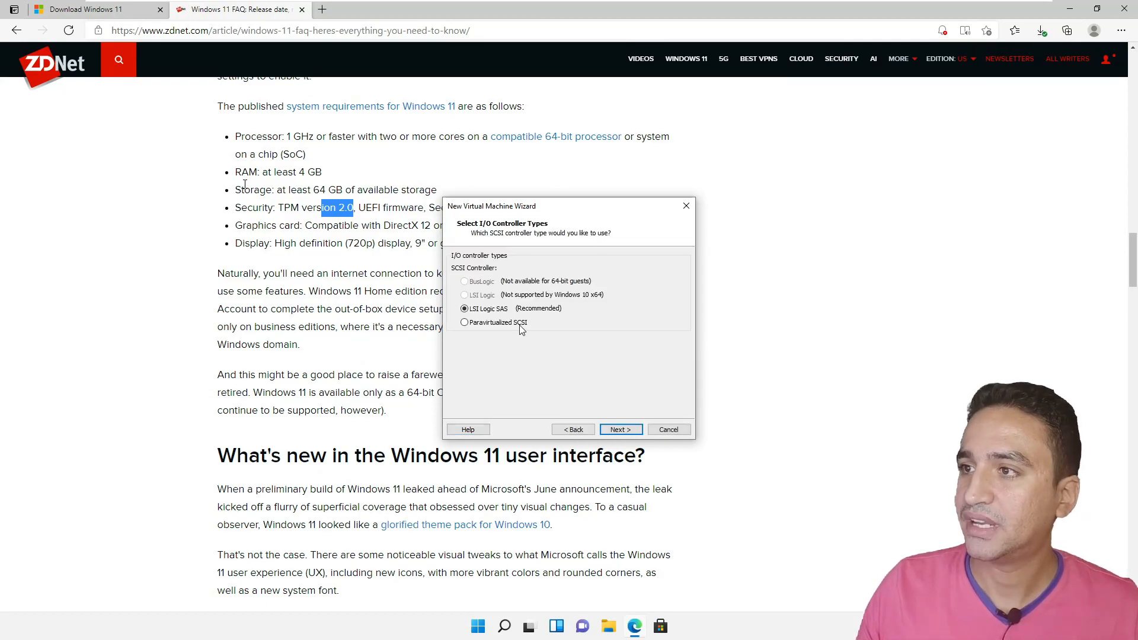
click(628, 430)
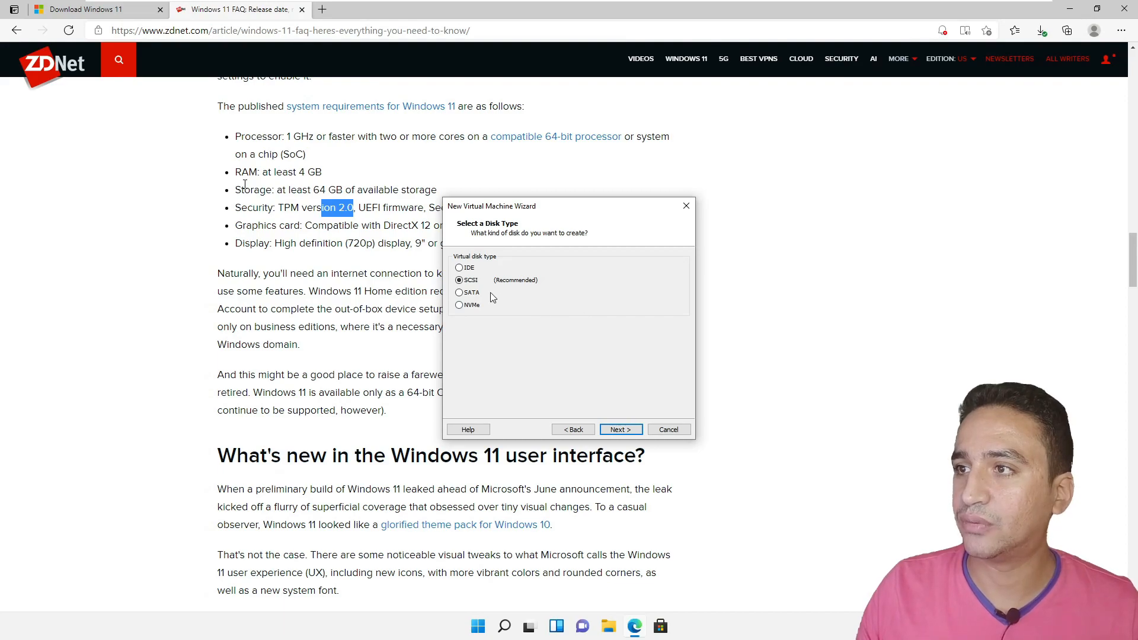
click(621, 430)
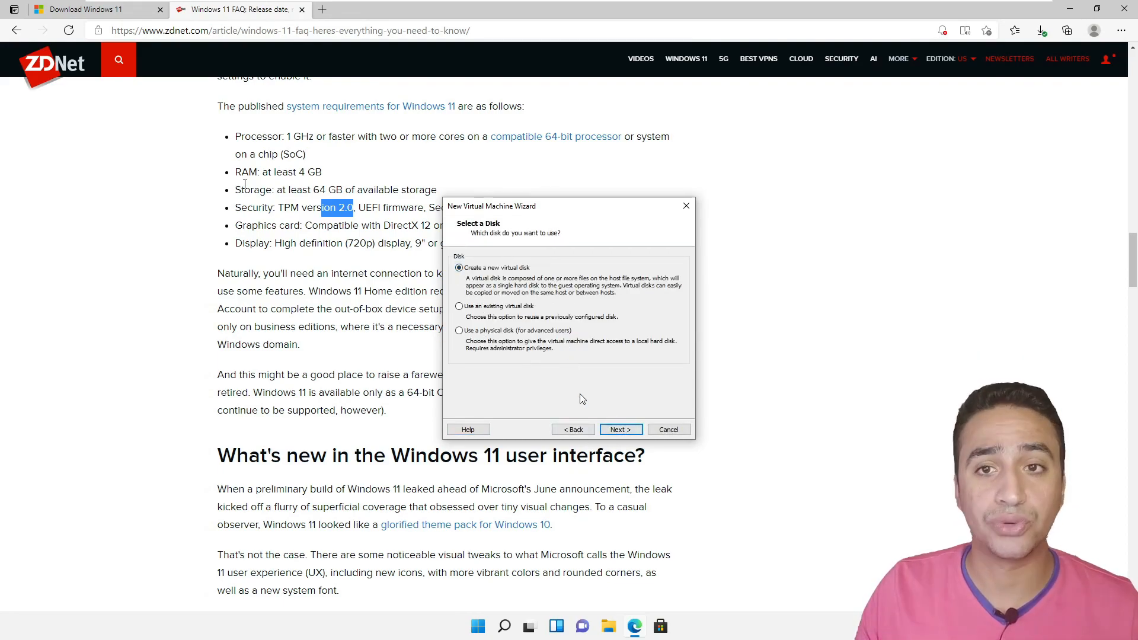
click(619, 429)
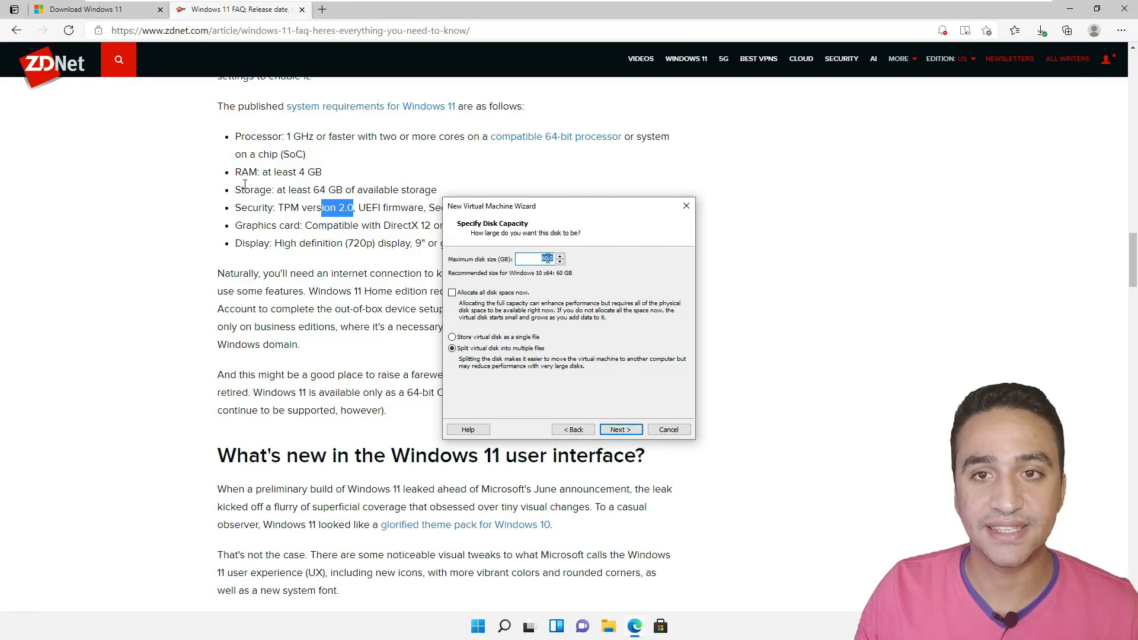
click(625, 434)
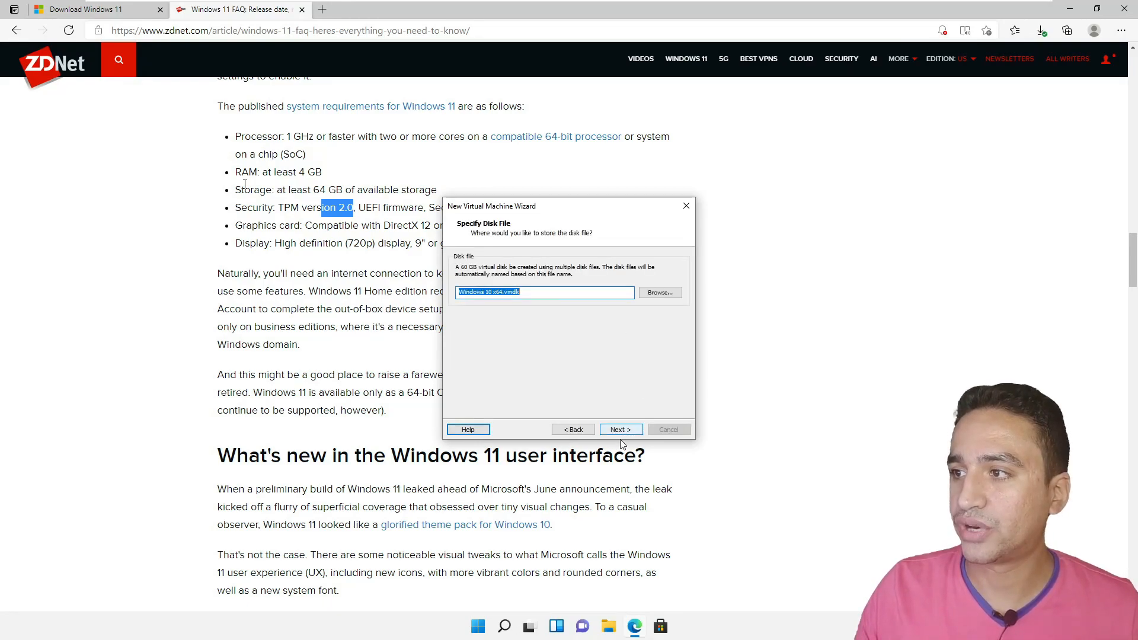
click(628, 435)
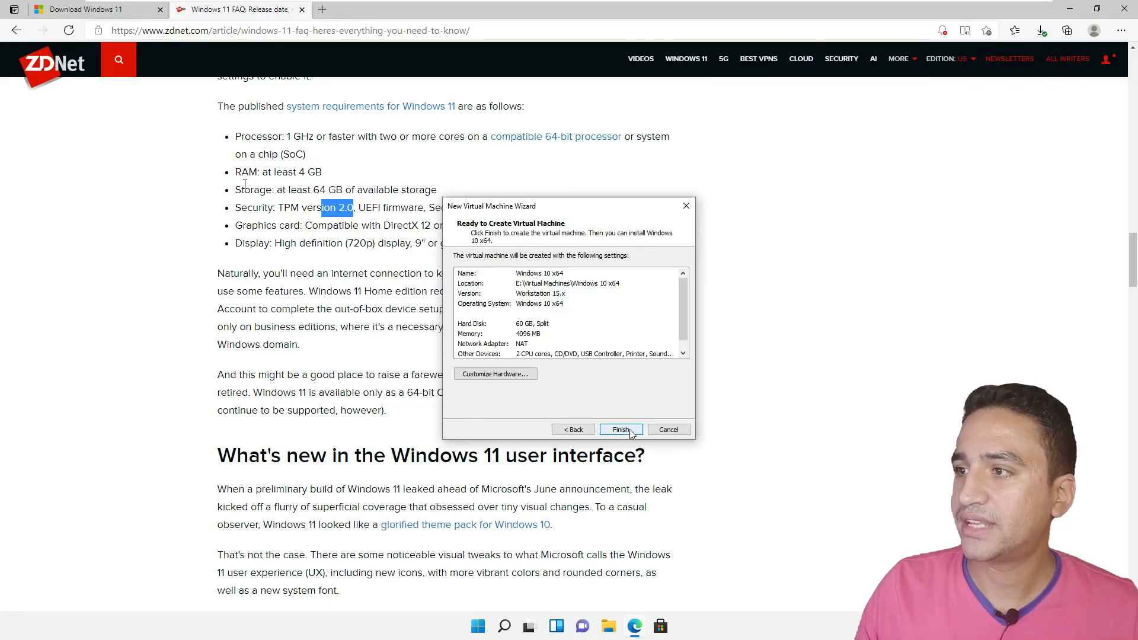
- Finish creating the Windows 10 x64 VM, then open its settings to add new hardware
click(621, 430)
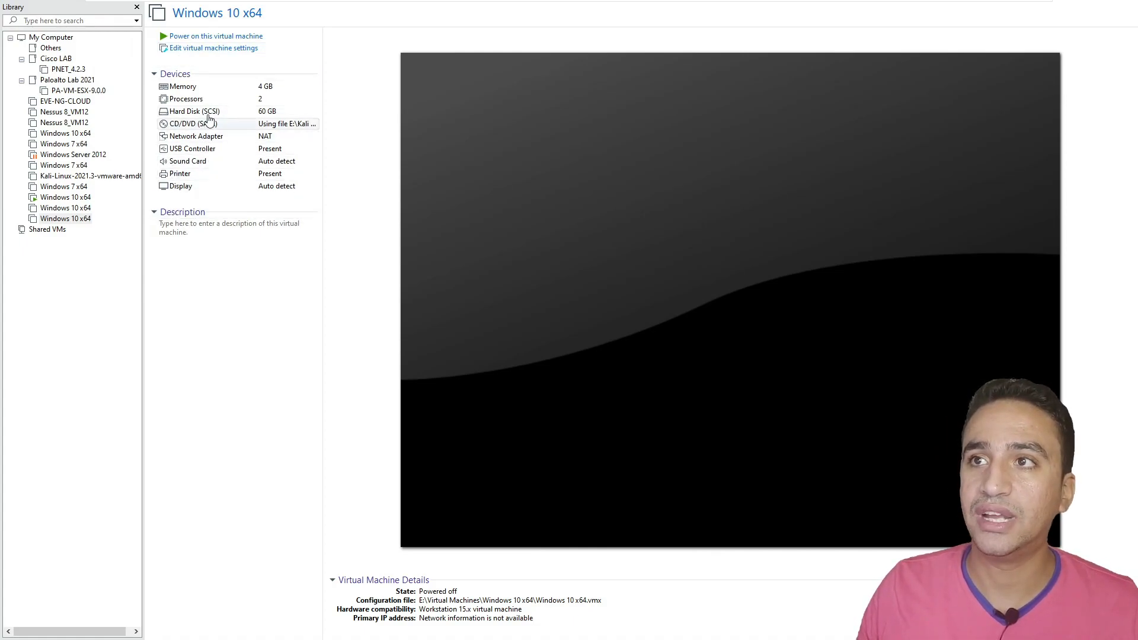
click(202, 52)
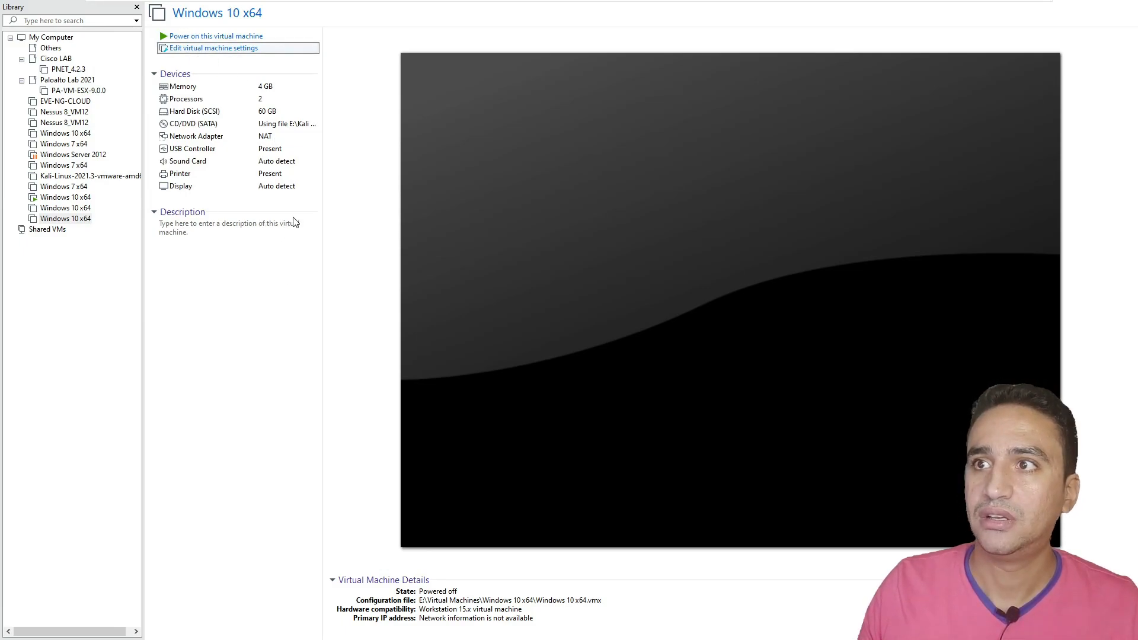
click(495, 481)
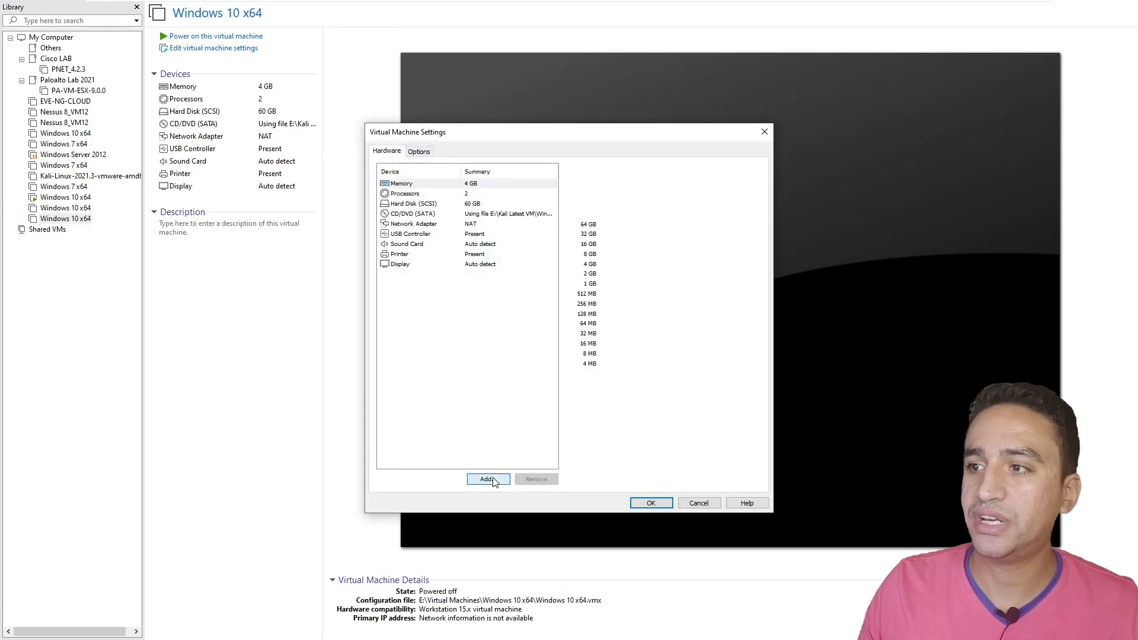
- Try adding a Trusted Platform Module, cancel, and start encryption from Options > Access Control
click(484, 376)
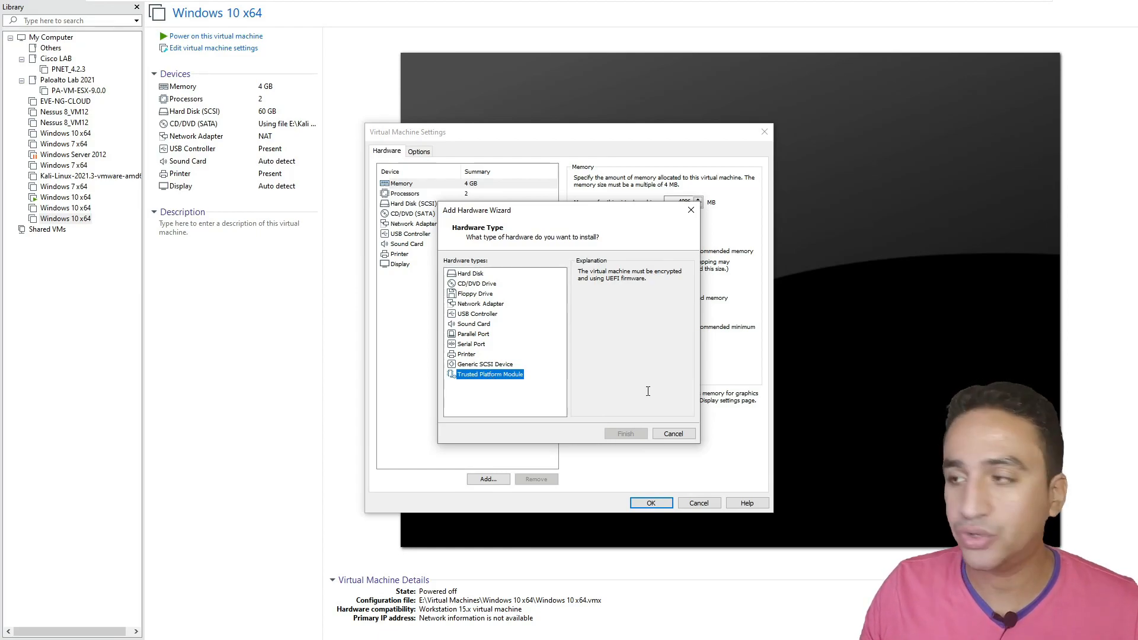
click(685, 435)
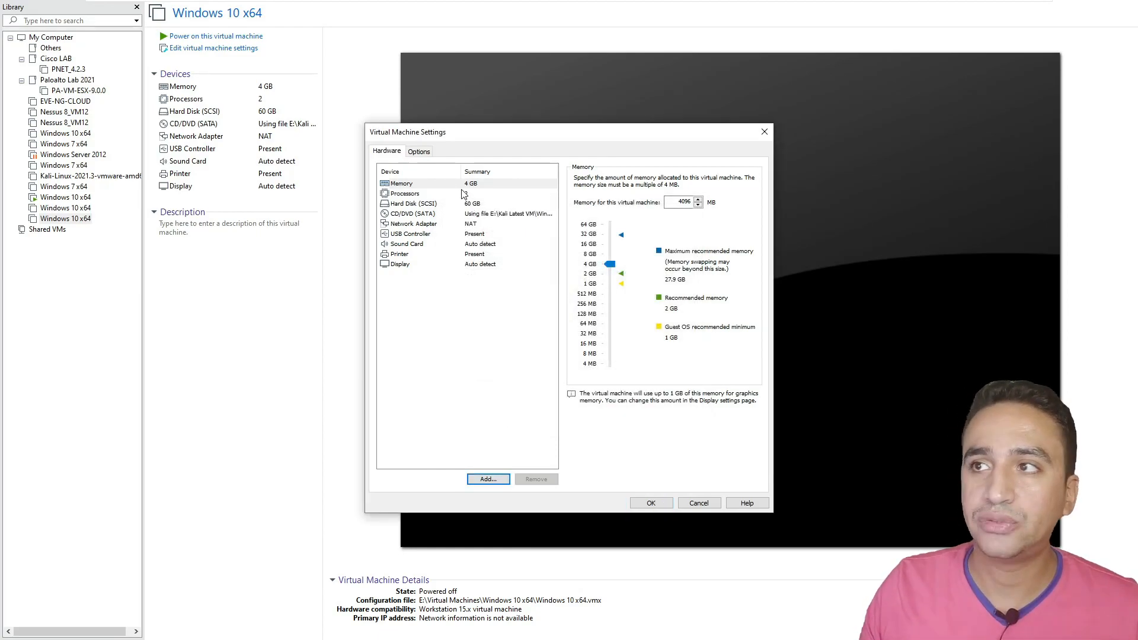
click(420, 152)
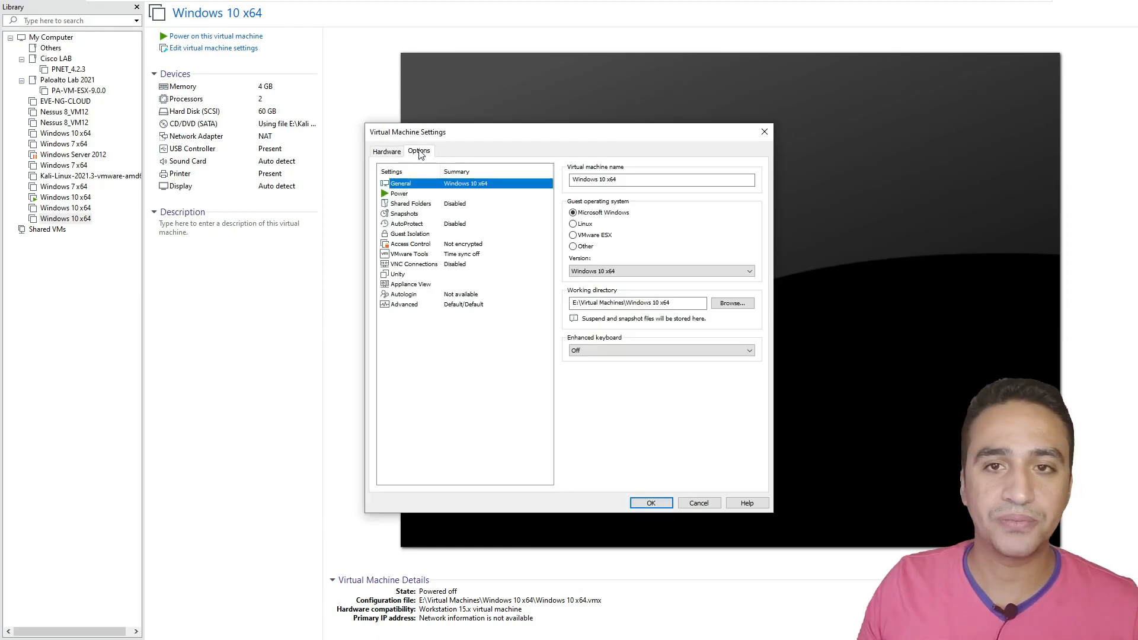
click(403, 244)
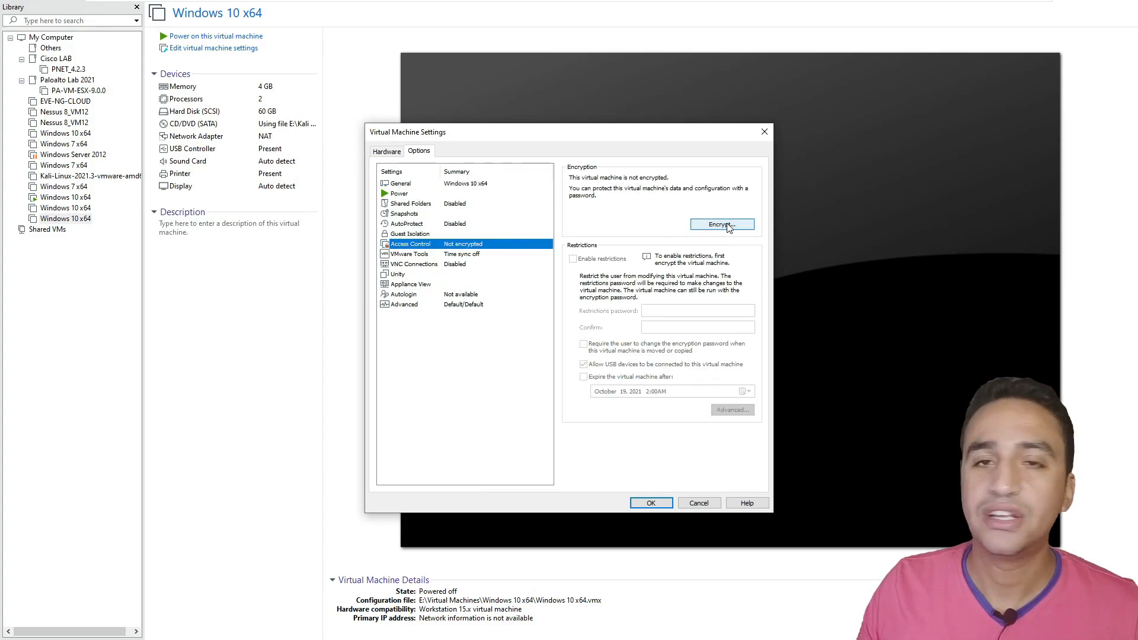
click(733, 228)
- Enter and confirm an encryption password, then encrypt the virtual machine
click(530, 304)
text(123456)
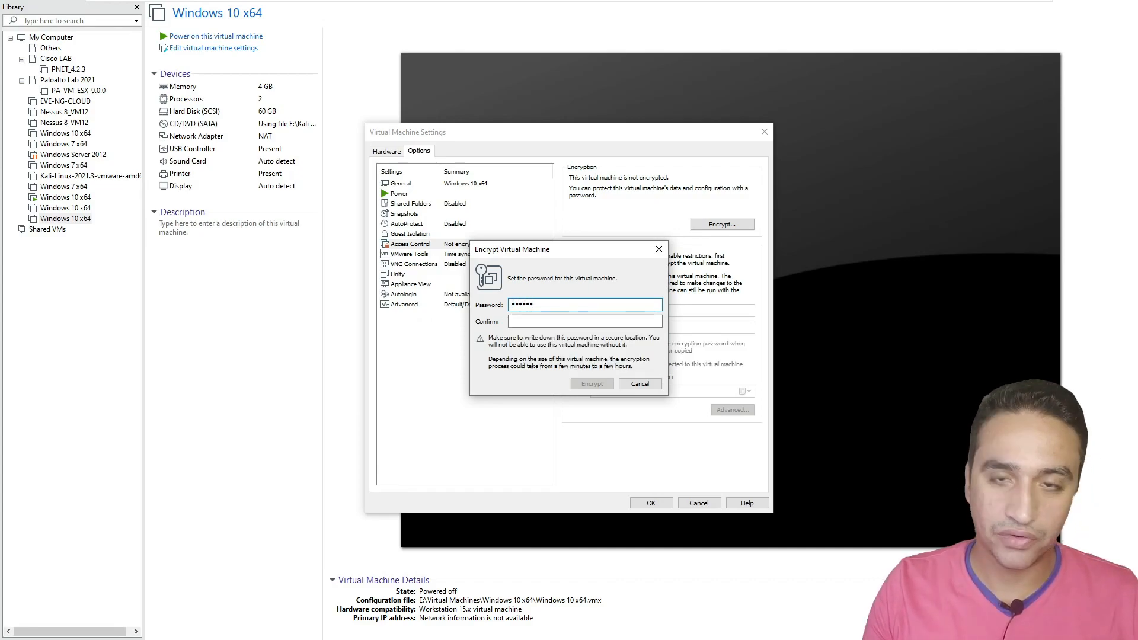
key(Tab)
text(123456)
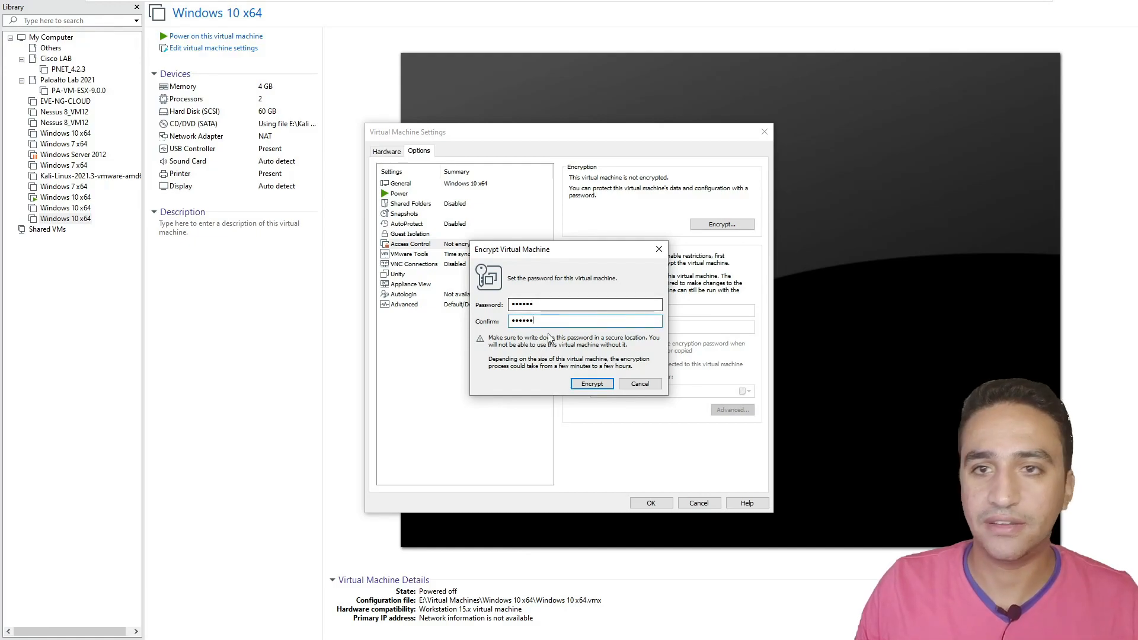
click(592, 384)
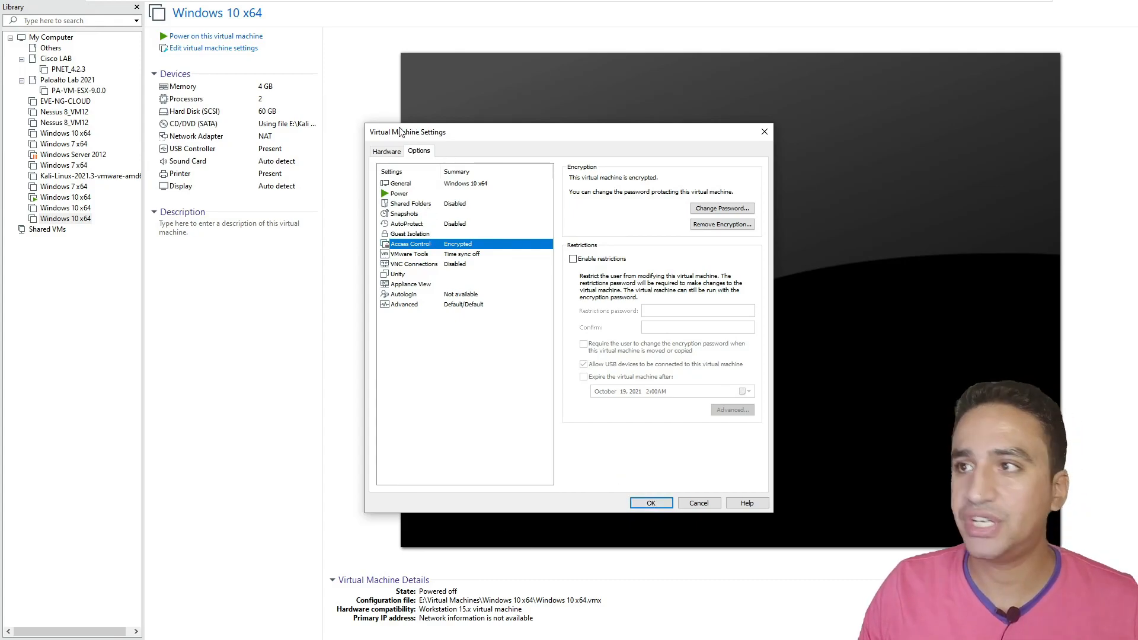
- Add a Trusted Platform Module through the Hardware tab's Add Hardware wizard
click(386, 151)
click(503, 485)
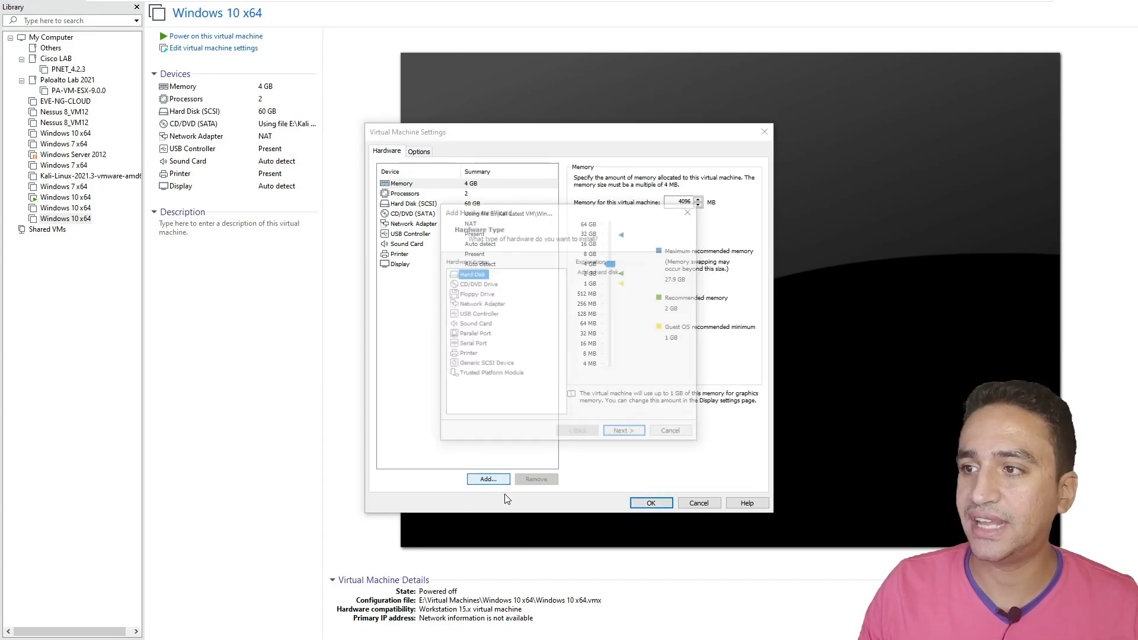
click(484, 375)
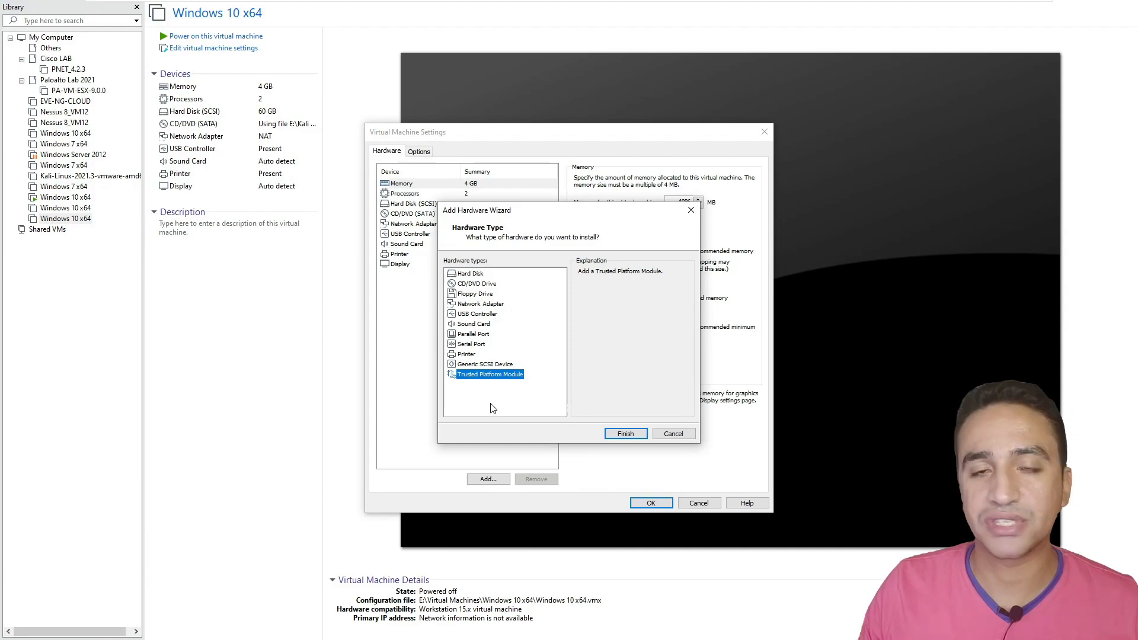
click(633, 437)
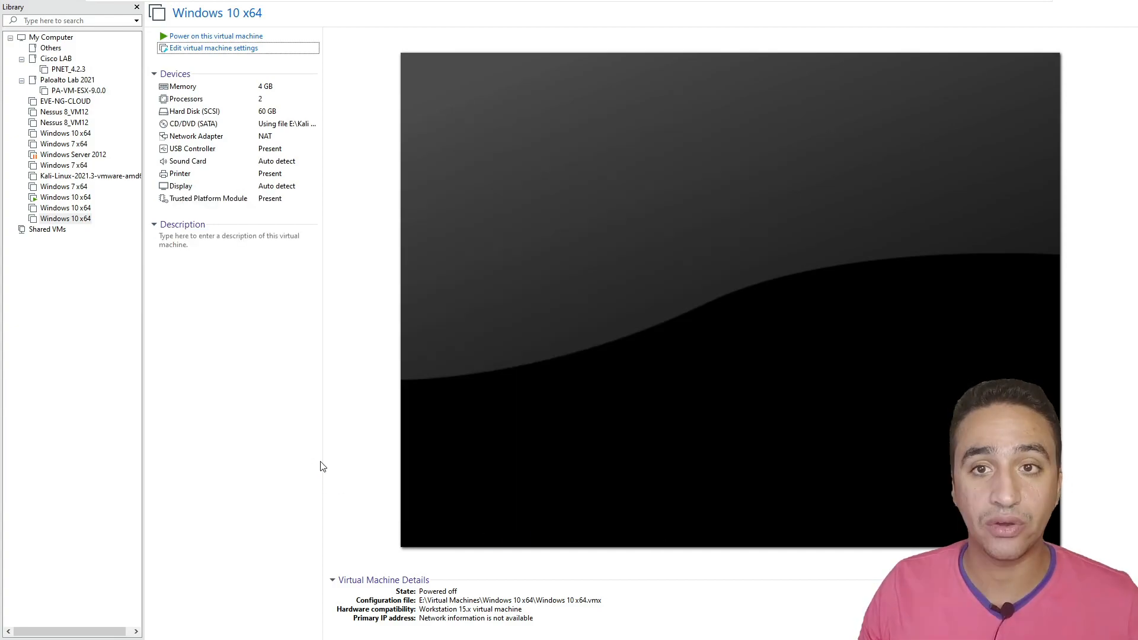
- Power on the Windows 10 x64 VM and press Enter inside it to boot from CD/DVD
click(231, 37)
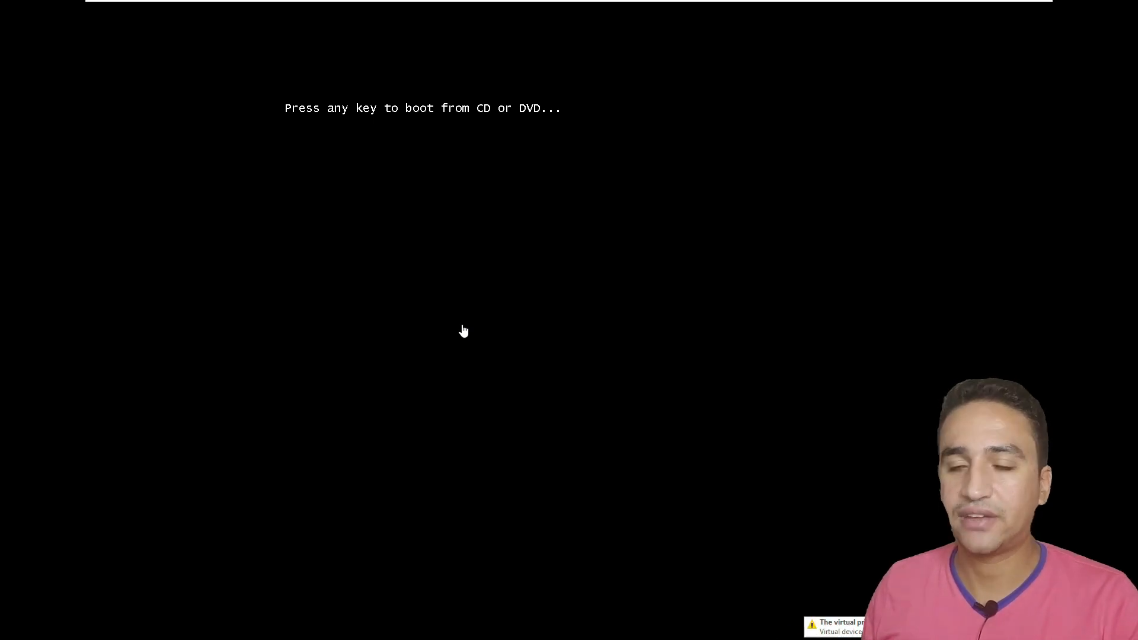
click(464, 331)
key(Return)
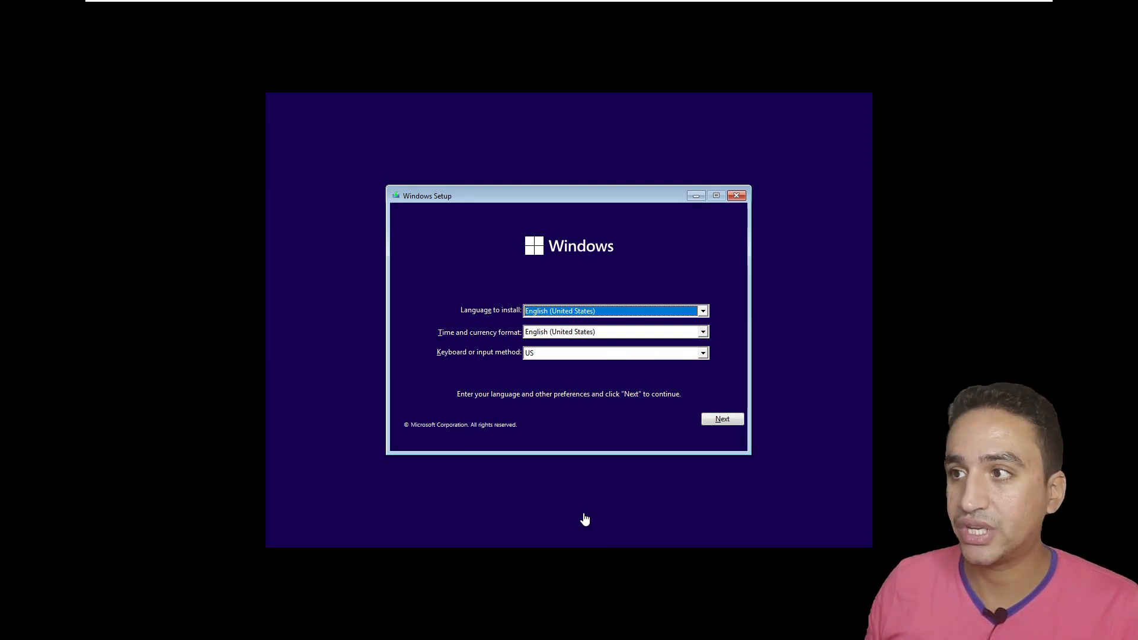
- Keep English (United States) as the install language and choose Install now
click(594, 310)
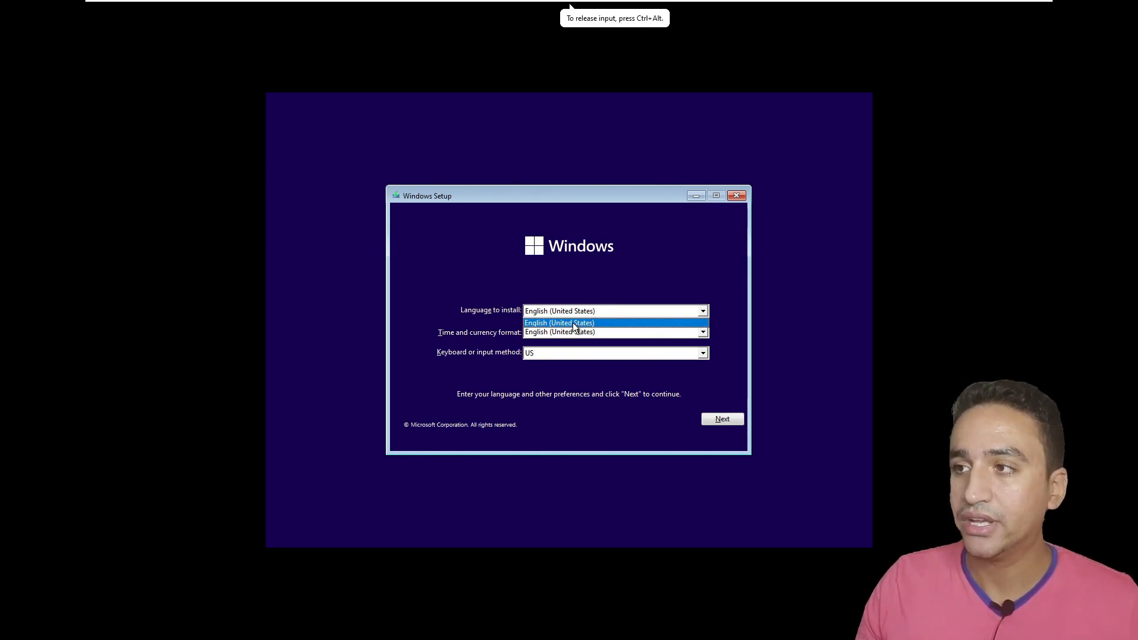
click(573, 322)
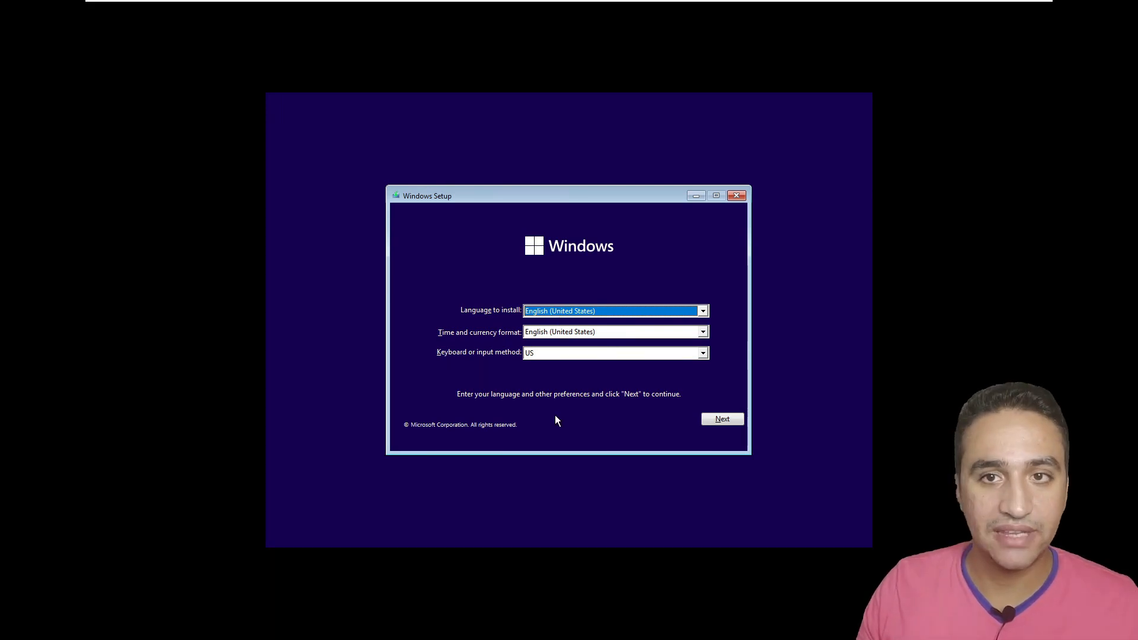
click(728, 422)
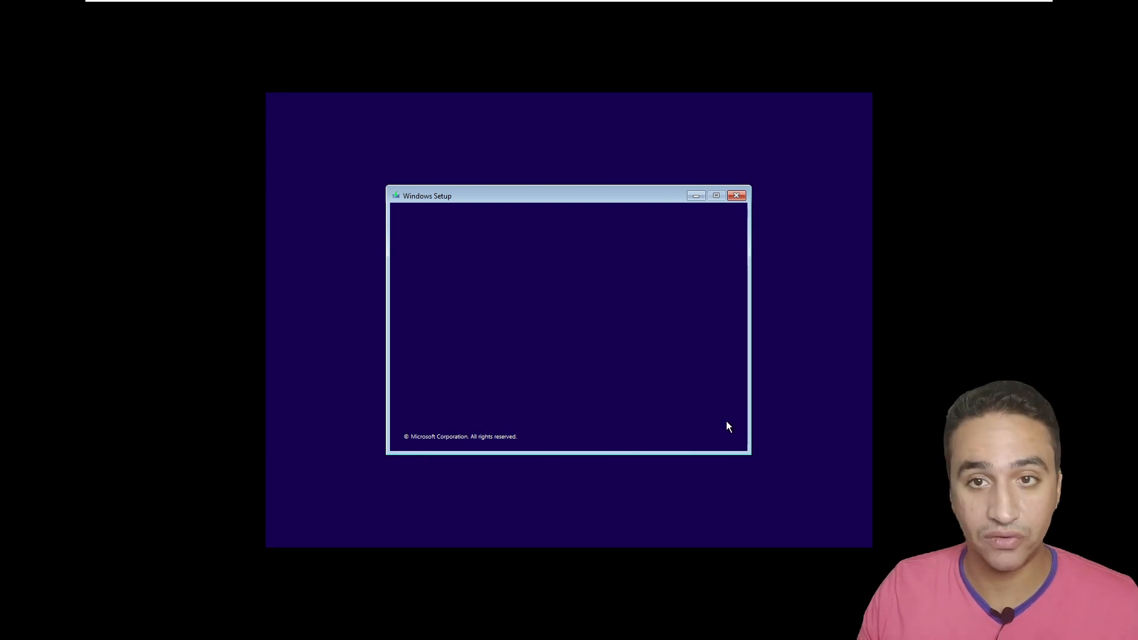
click(583, 325)
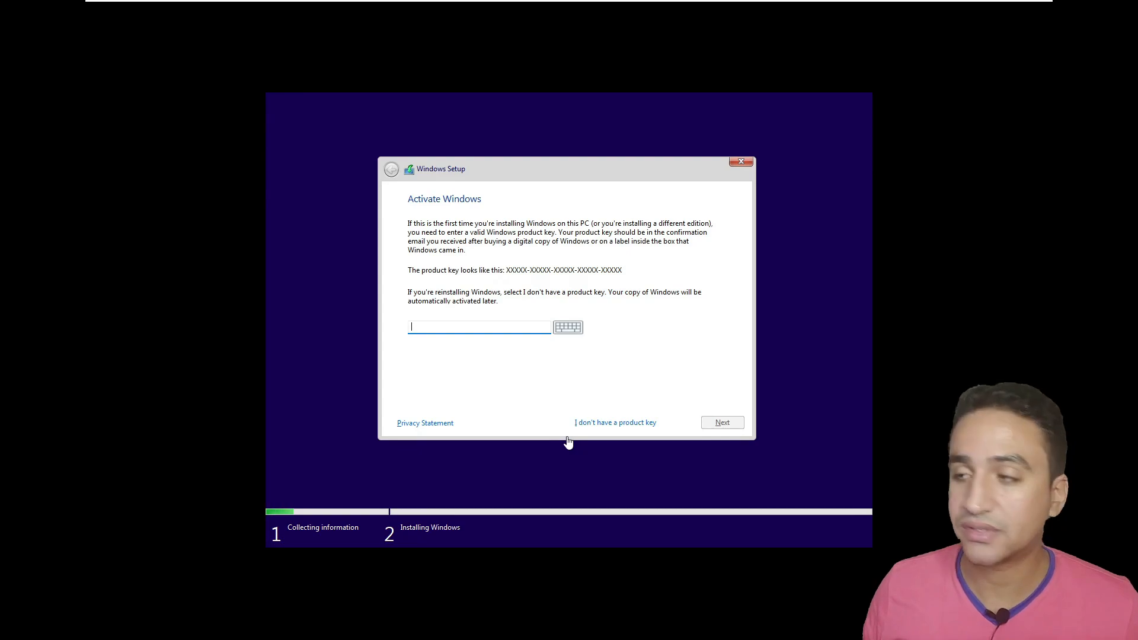
click(591, 446)
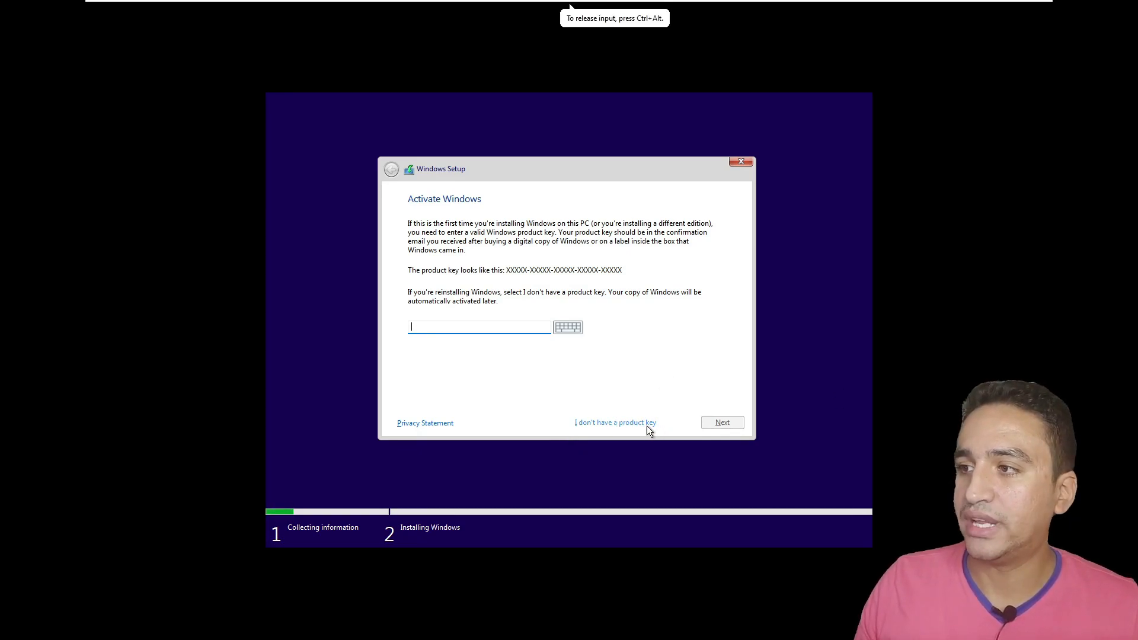
- Skip the product key and select Windows 11 Pro from the edition list
click(613, 423)
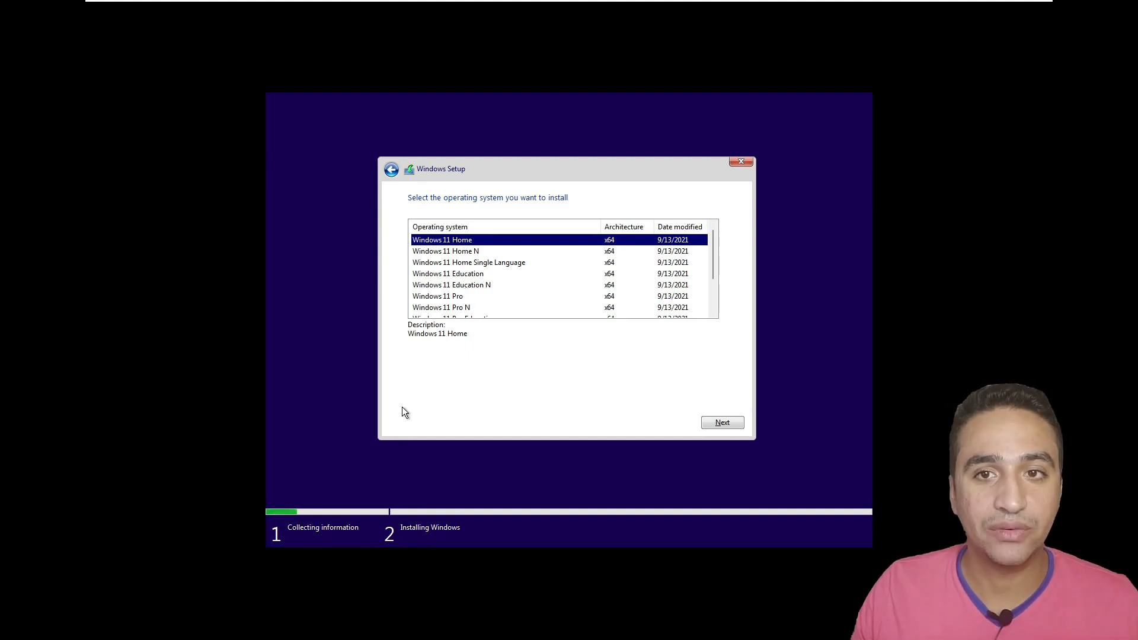
click(492, 275)
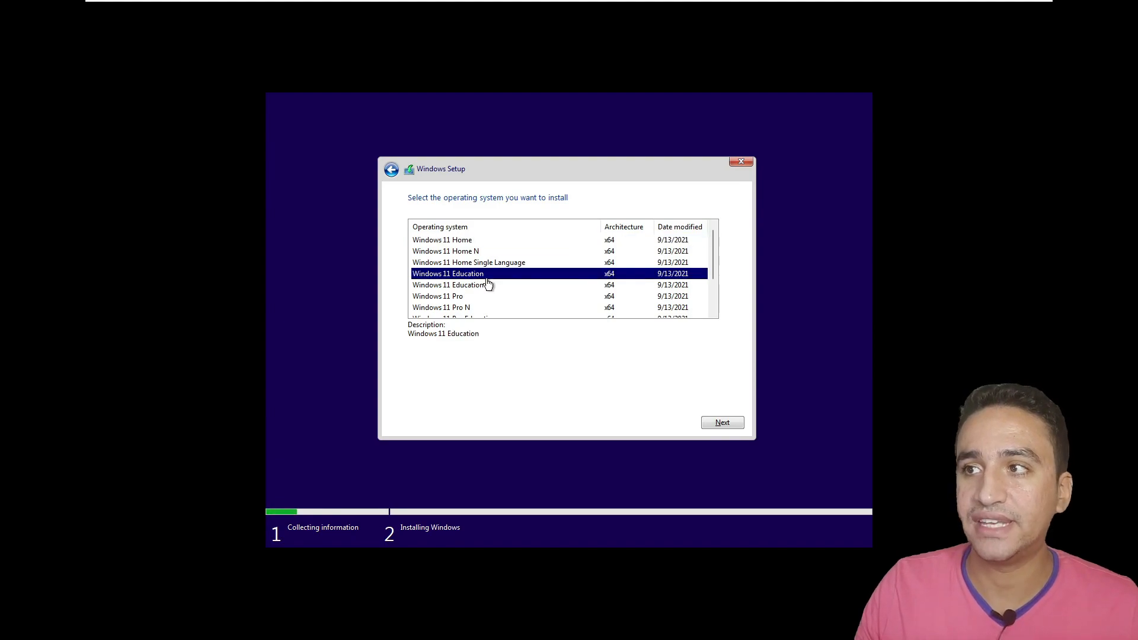
click(468, 307)
scroll(465, 314, down, 2)
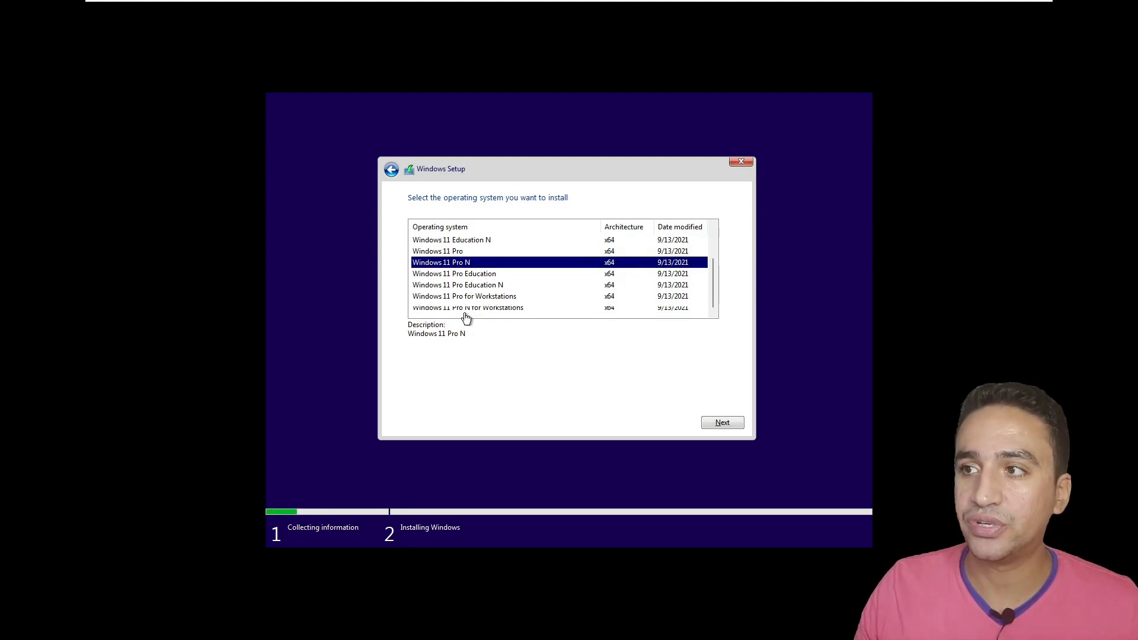
click(468, 299)
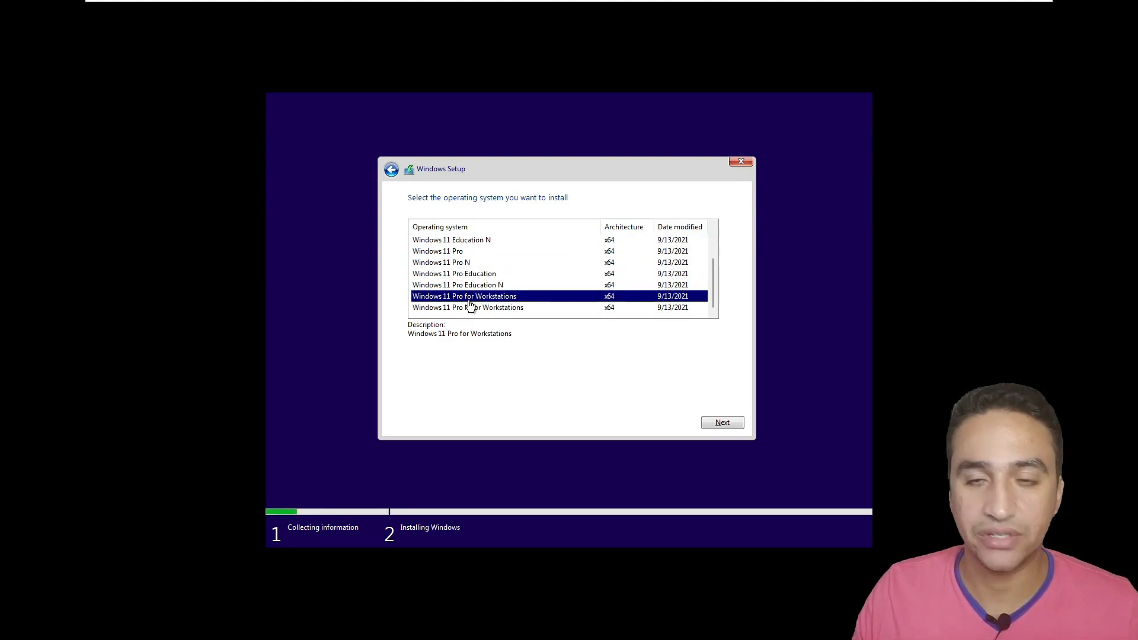
scroll(465, 305, up, 2)
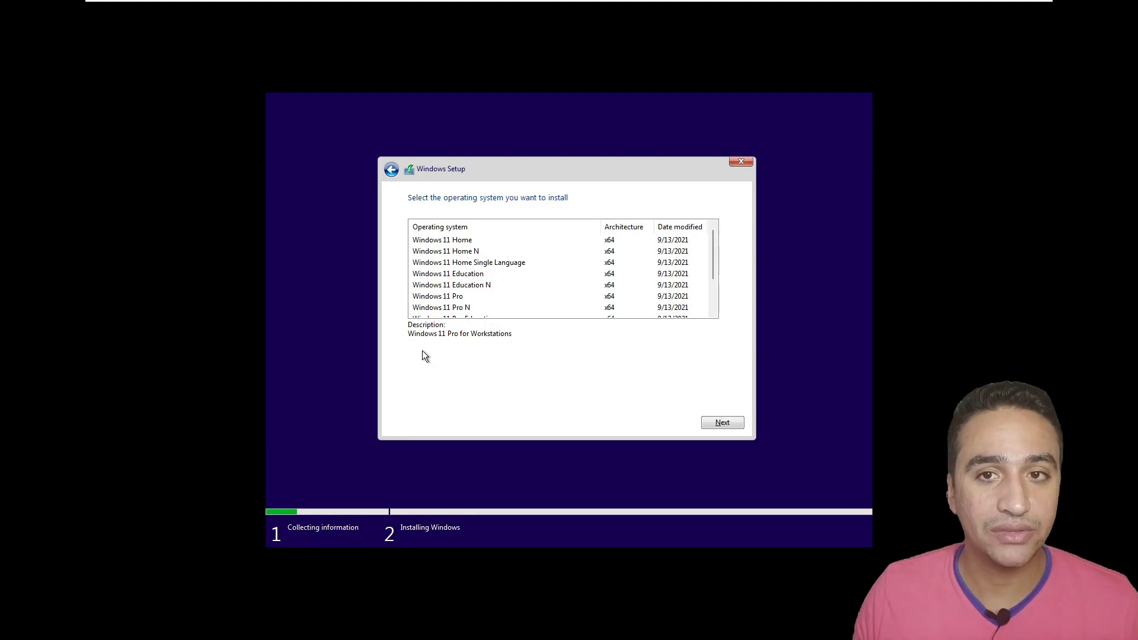
click(454, 298)
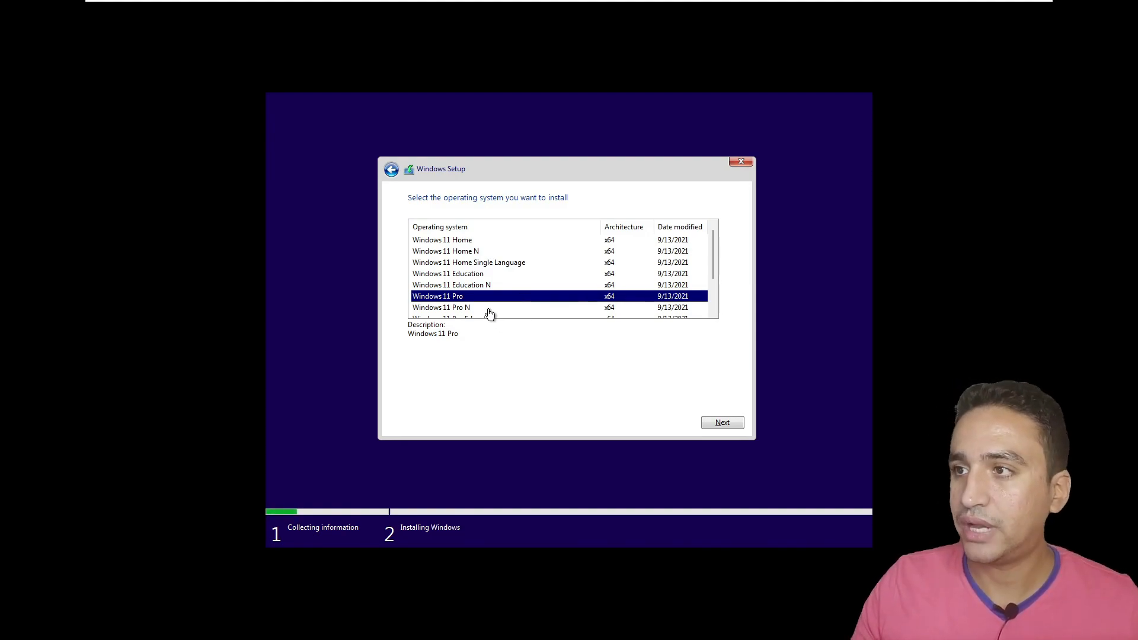
click(733, 422)
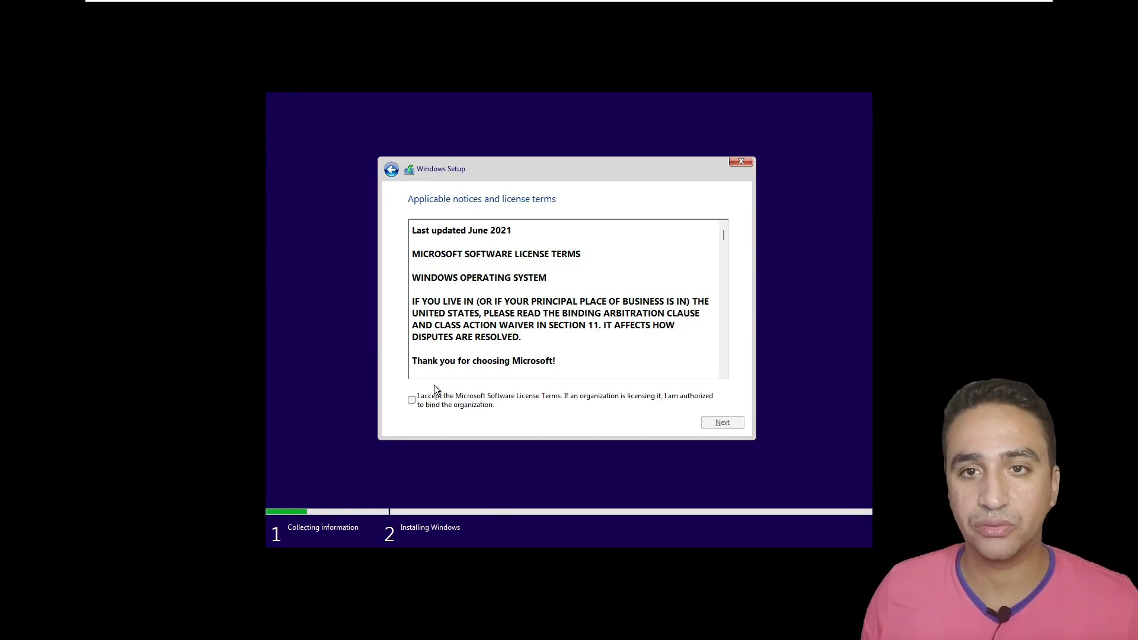
- Accept the license terms and choose 'Custom: Install Windows only (advanced)'
drag(724, 232, 722, 356)
click(421, 403)
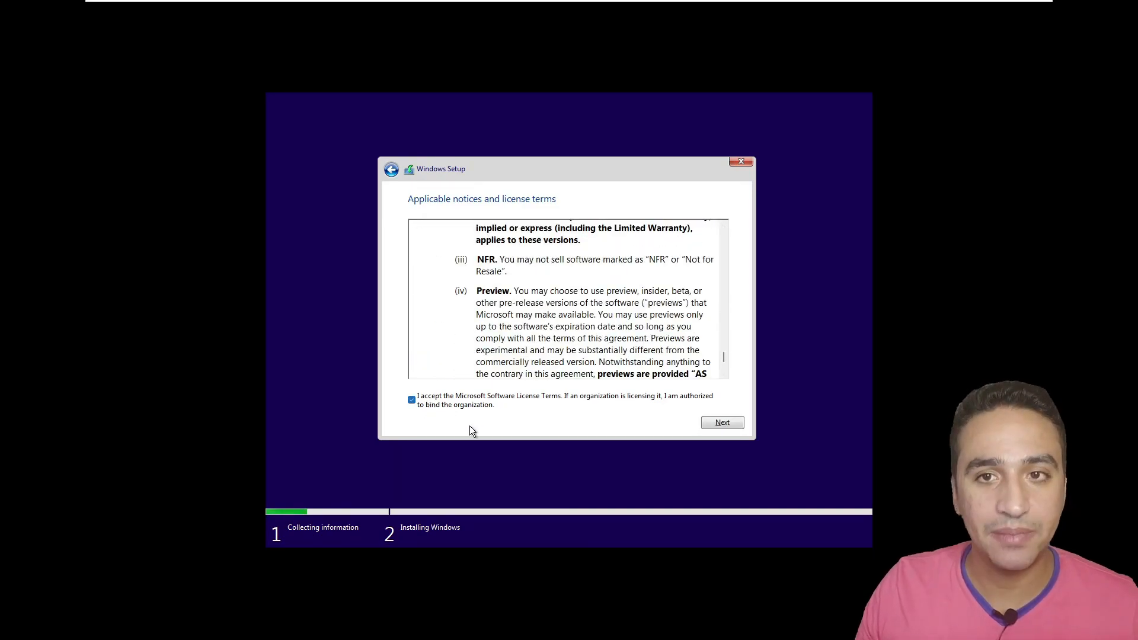
click(722, 422)
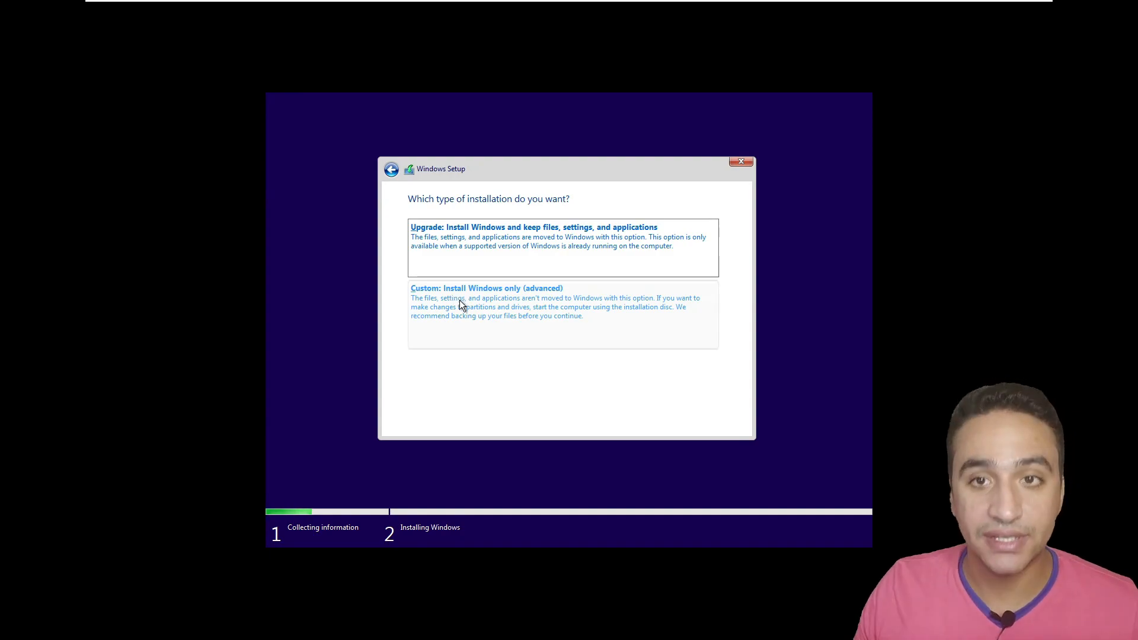
click(475, 305)
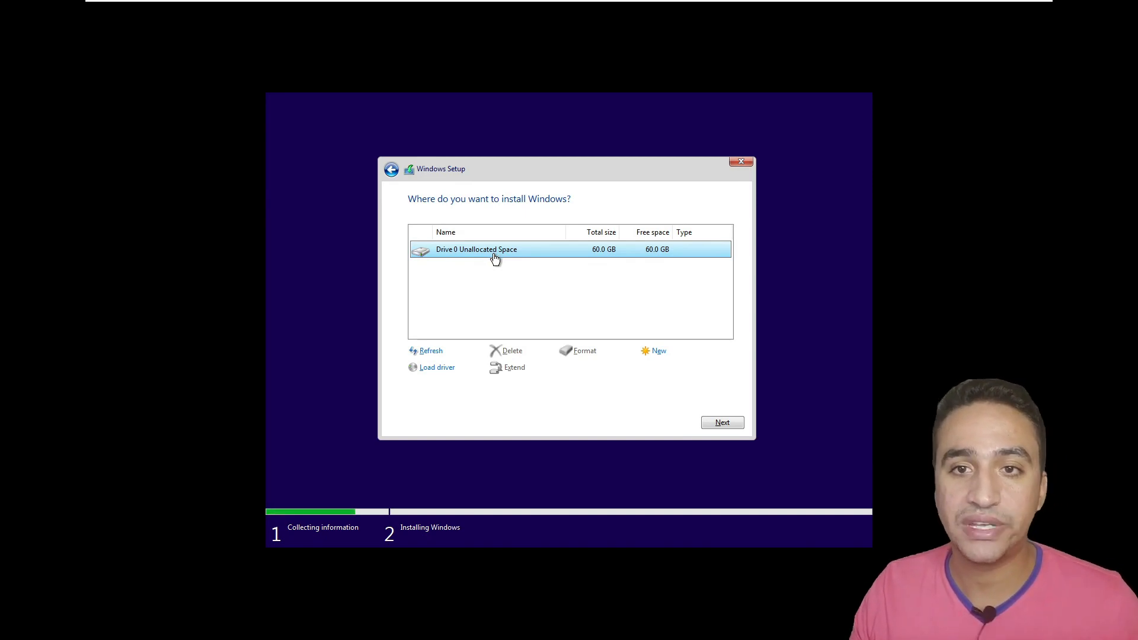
- Install Windows onto Drive 0's 60.0 GB unallocated space
click(724, 422)
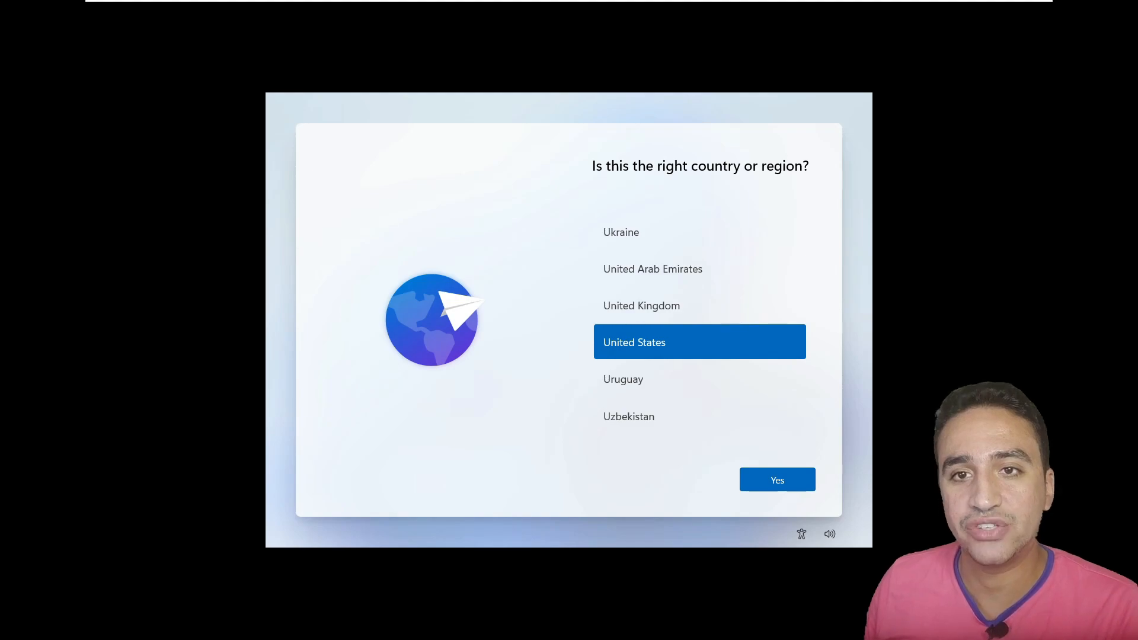
- Confirm United States and the US keyboard, then add Arabic (101) as a second layout
click(788, 488)
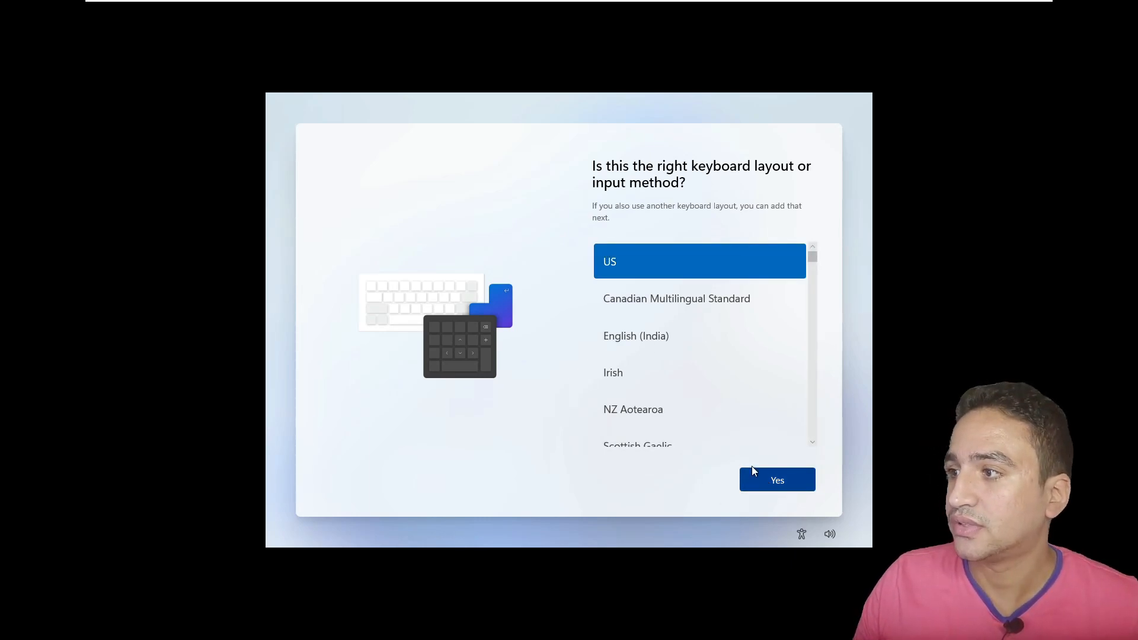
click(771, 481)
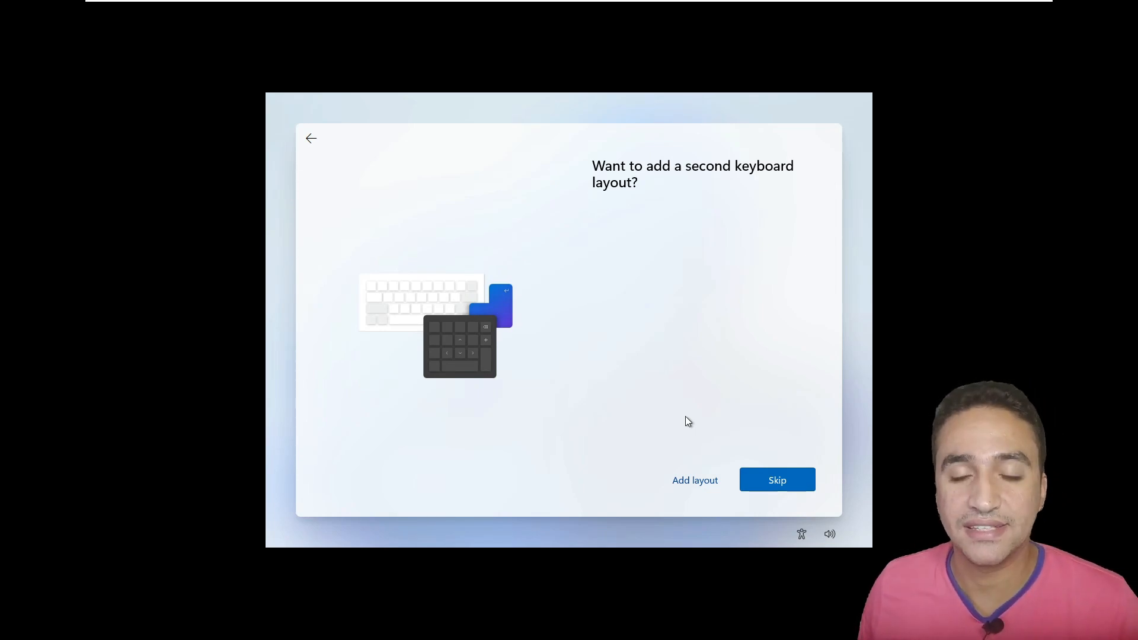
click(694, 479)
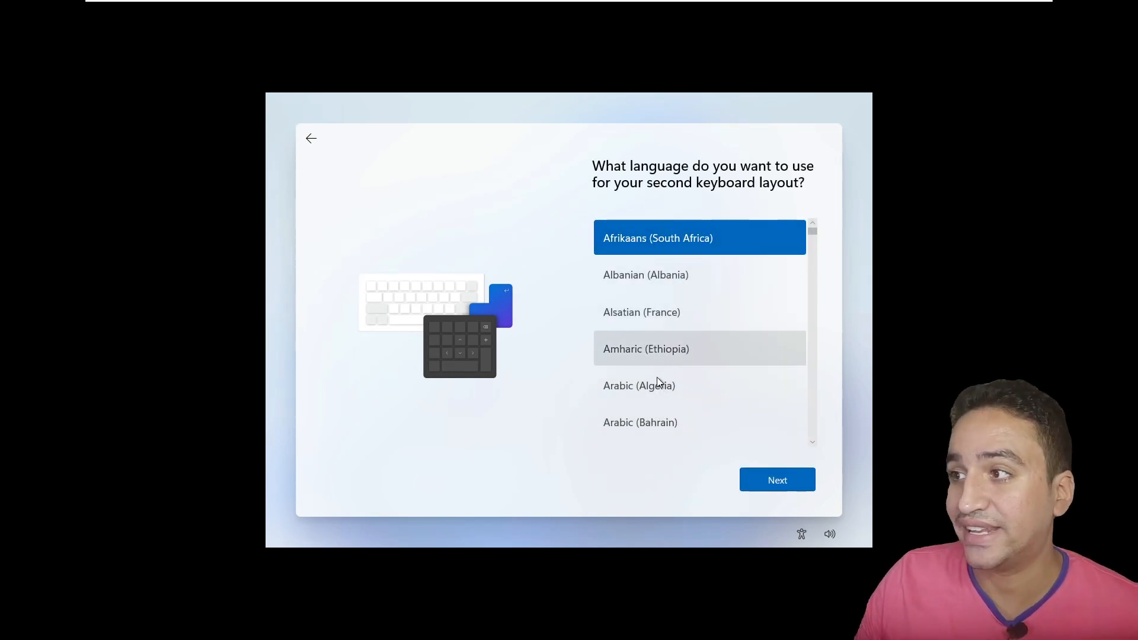
scroll(668, 320, down, 1)
click(651, 424)
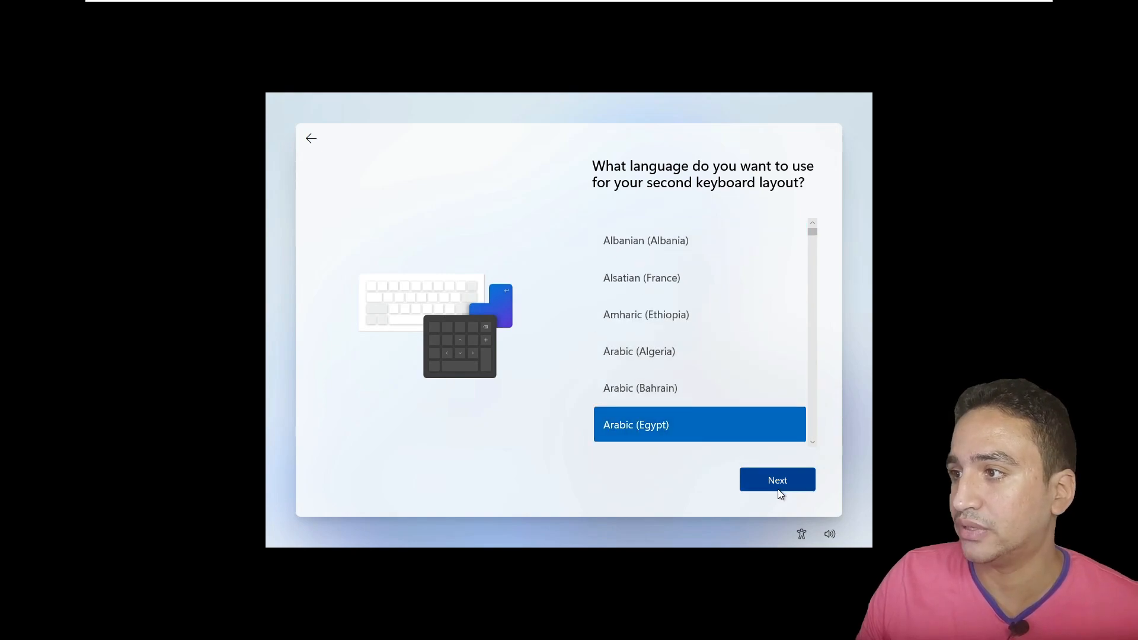
click(777, 491)
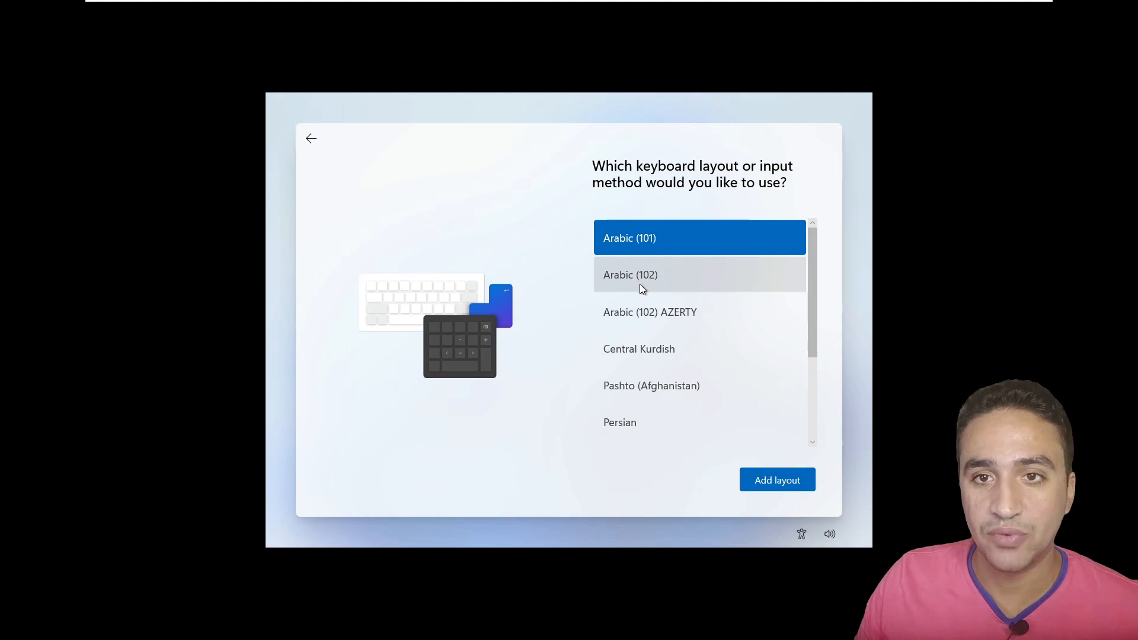
click(772, 481)
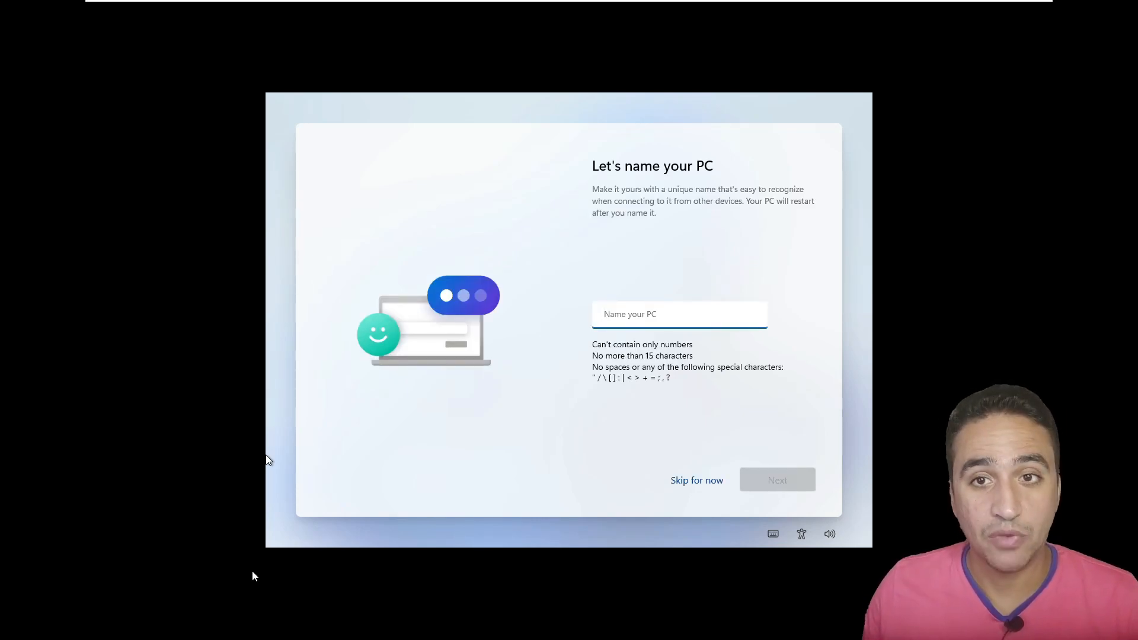
- Name the PC win11
click(740, 322)
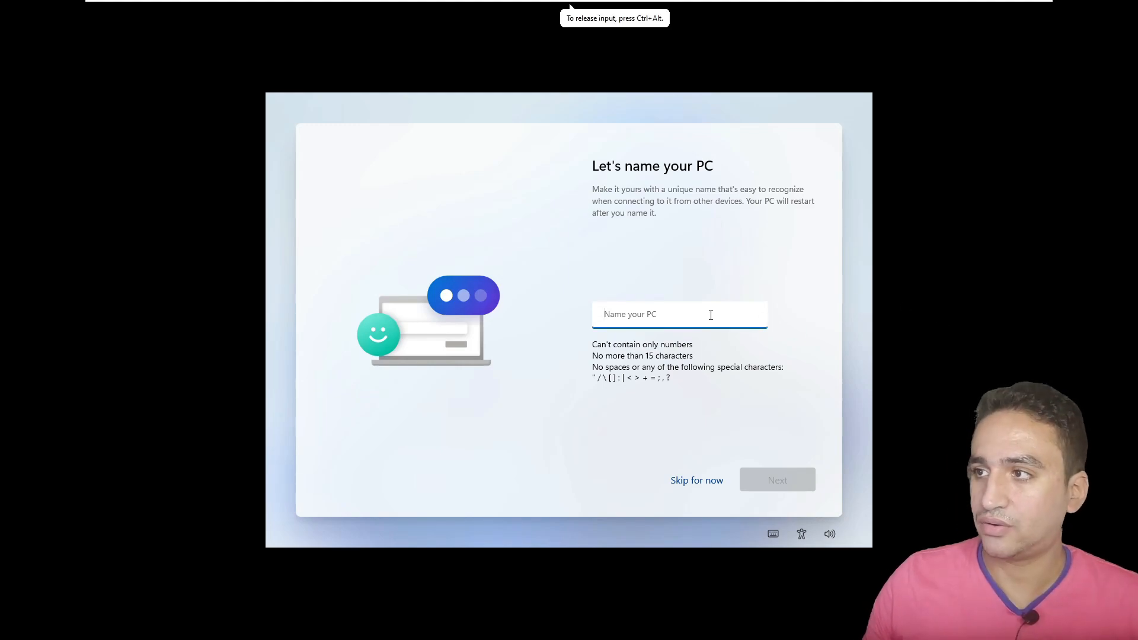
text(win11)
key(Return)
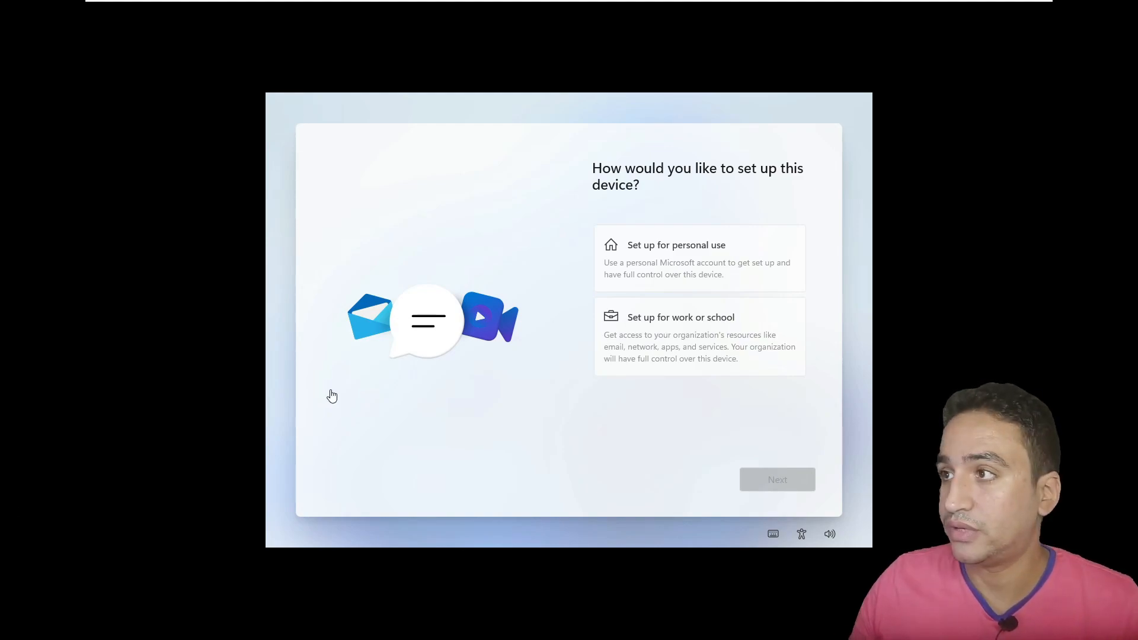
- Choose 'Set up for personal use' and continue to the account sign-in
click(700, 260)
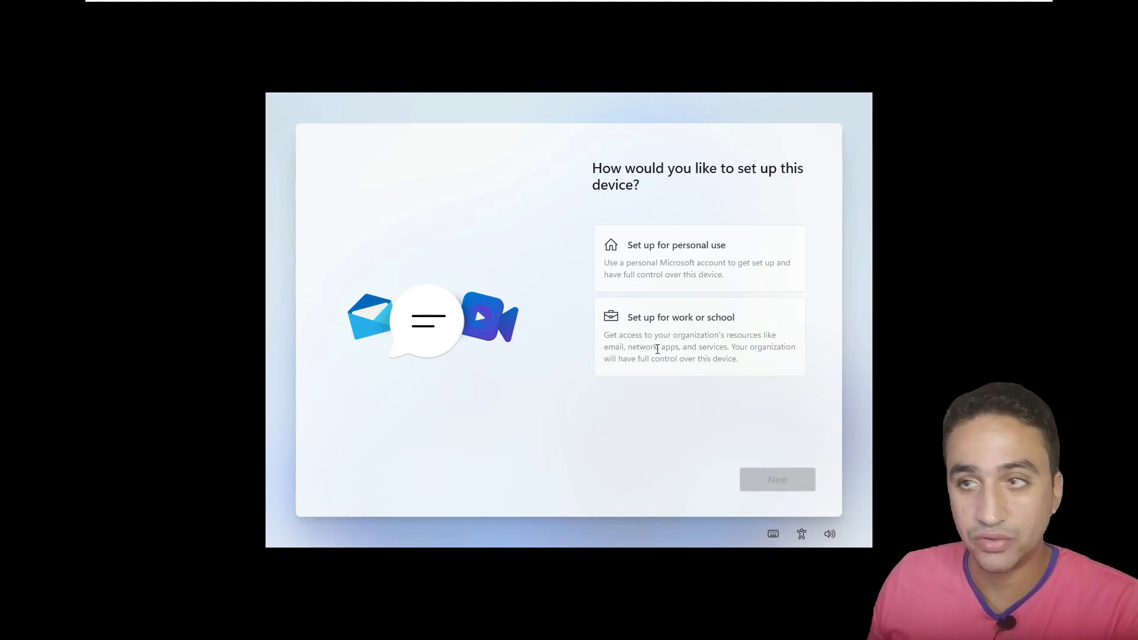
click(660, 252)
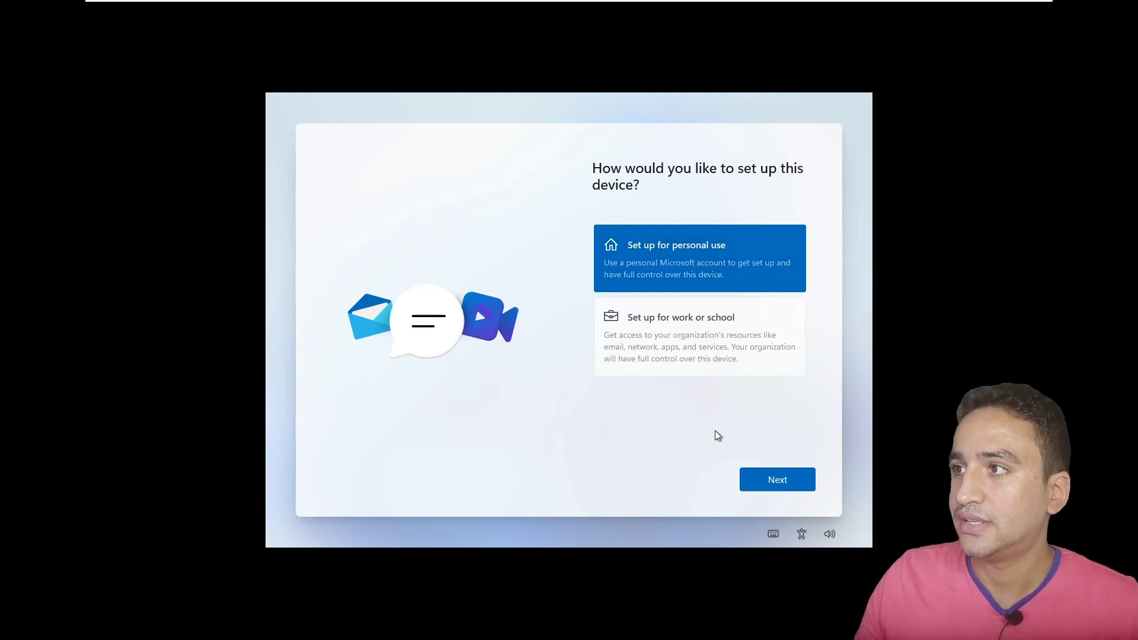
click(782, 489)
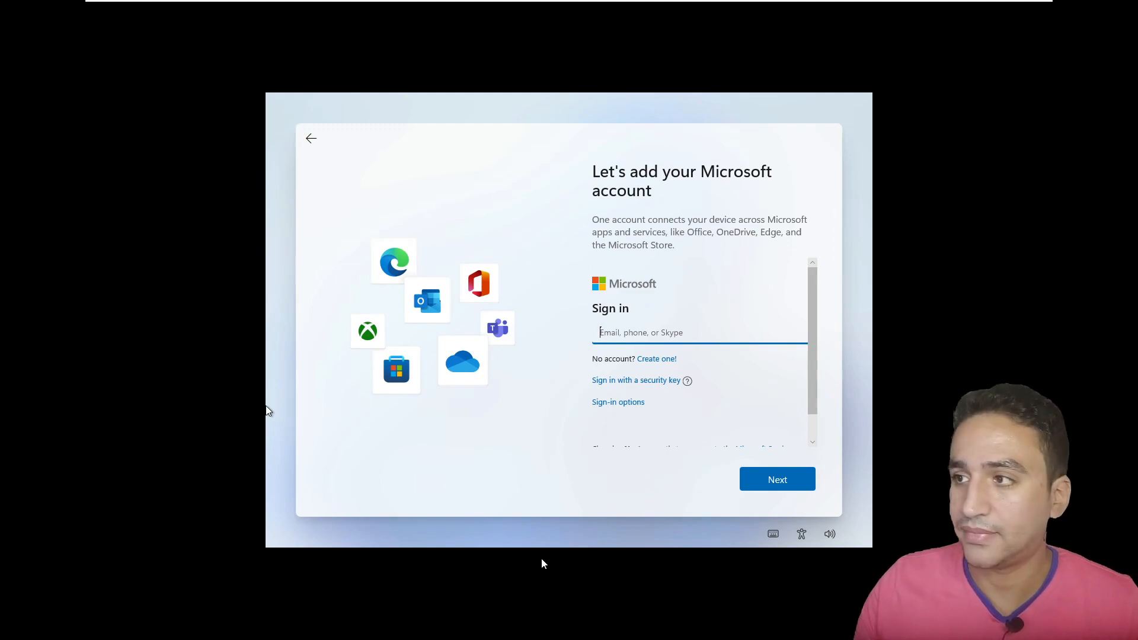
- Choose an offline account under sign-in options and skip the Microsoft account
click(771, 384)
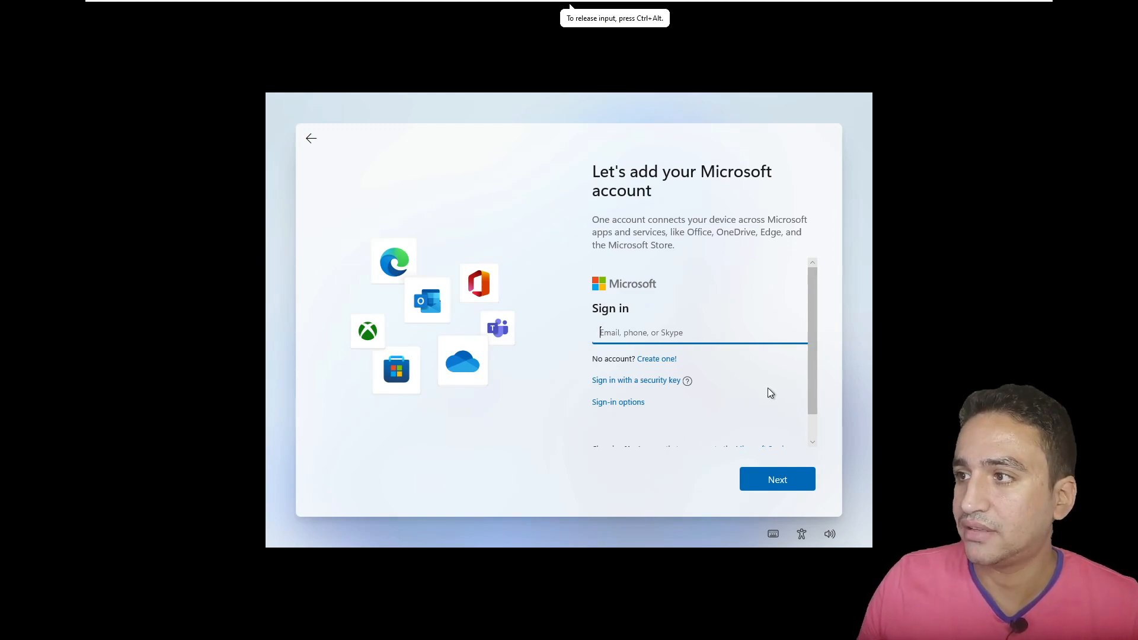
click(618, 404)
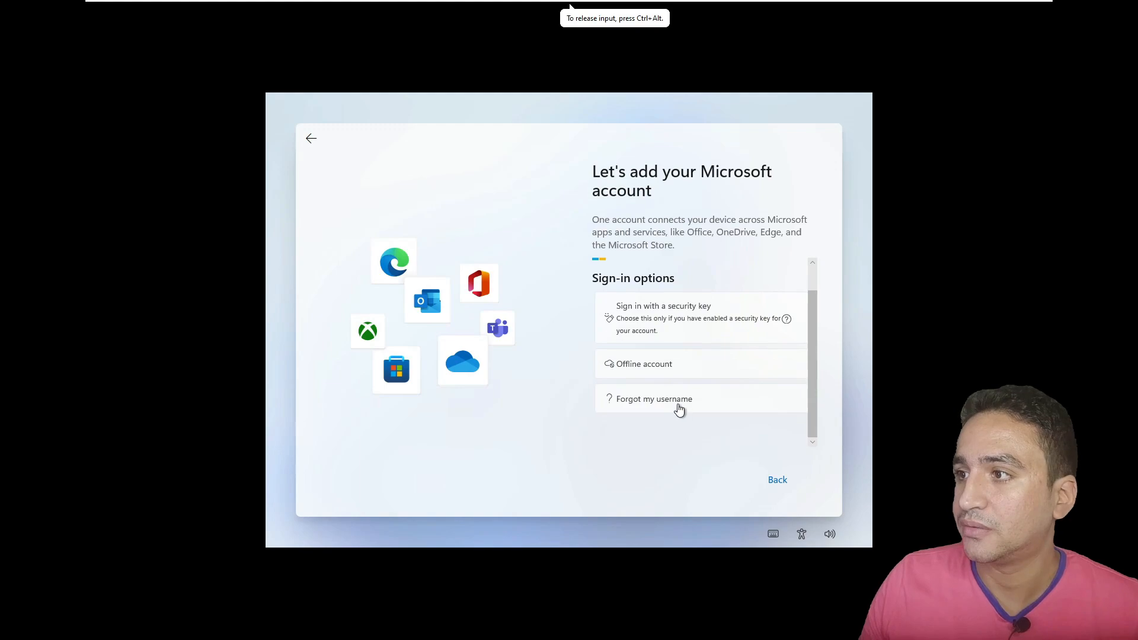
click(662, 402)
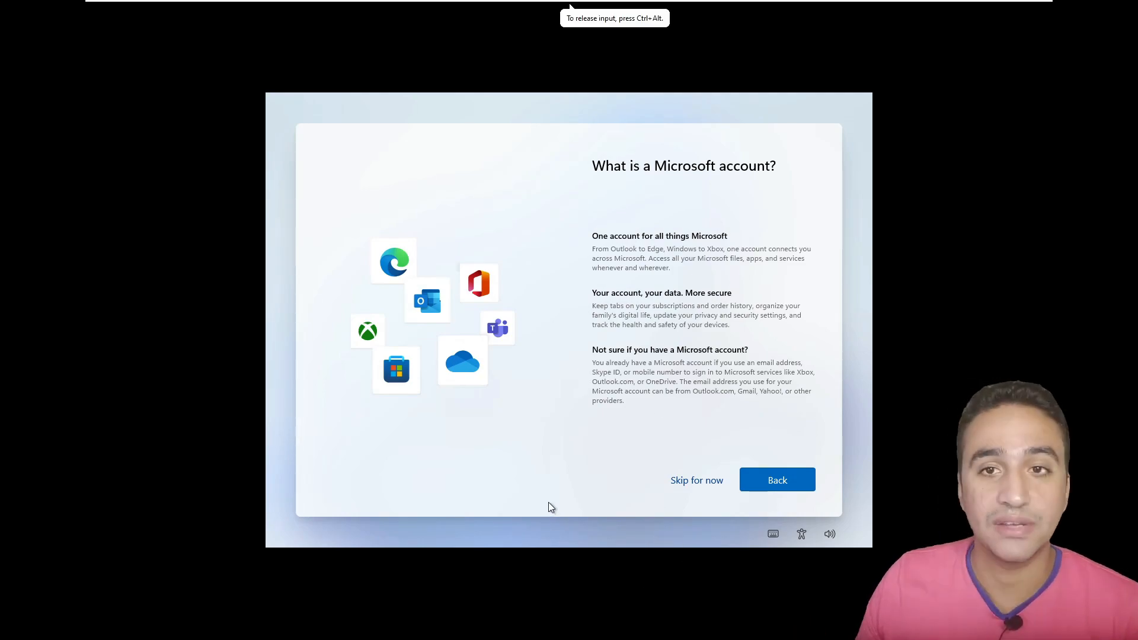
click(698, 478)
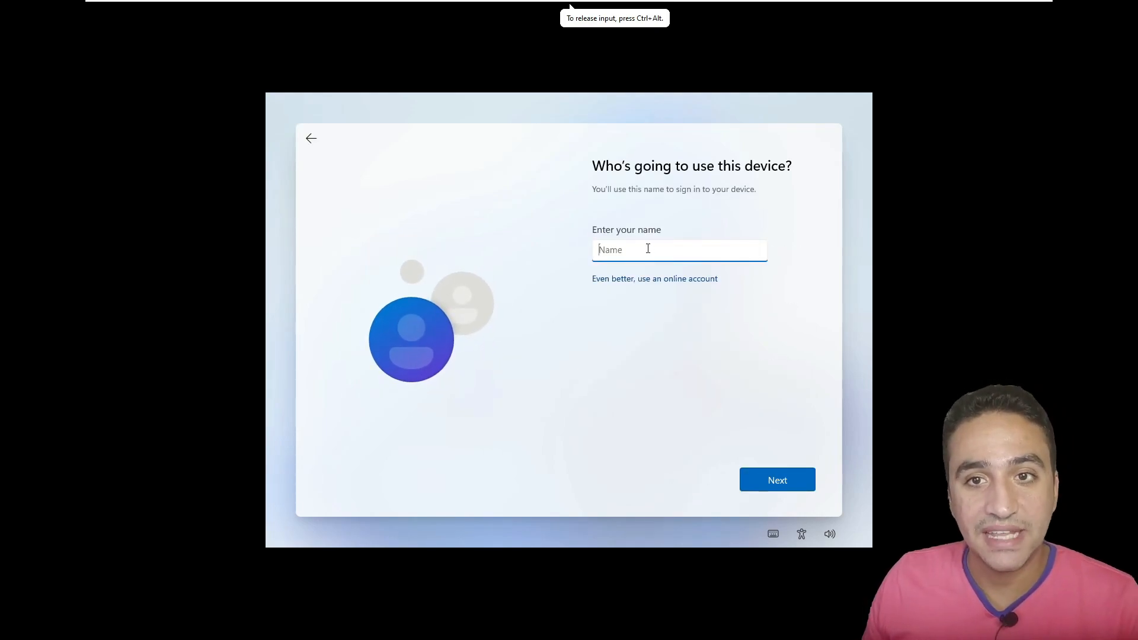
- Enter admin as the local user name, then set and confirm the account password
text(admin)
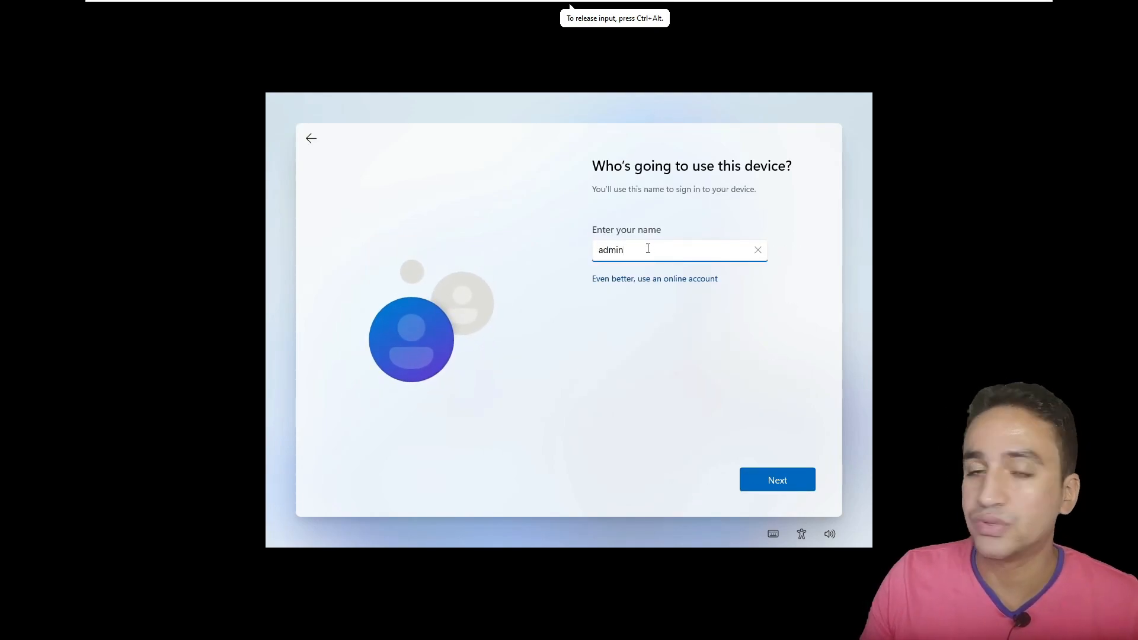
key(Return)
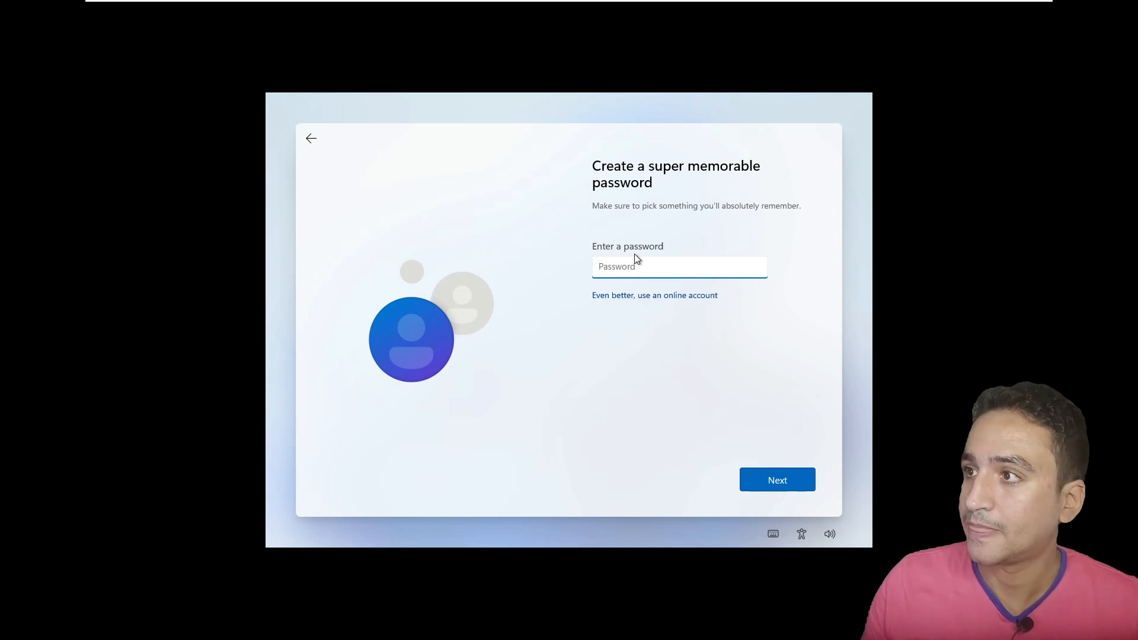
text(123456)
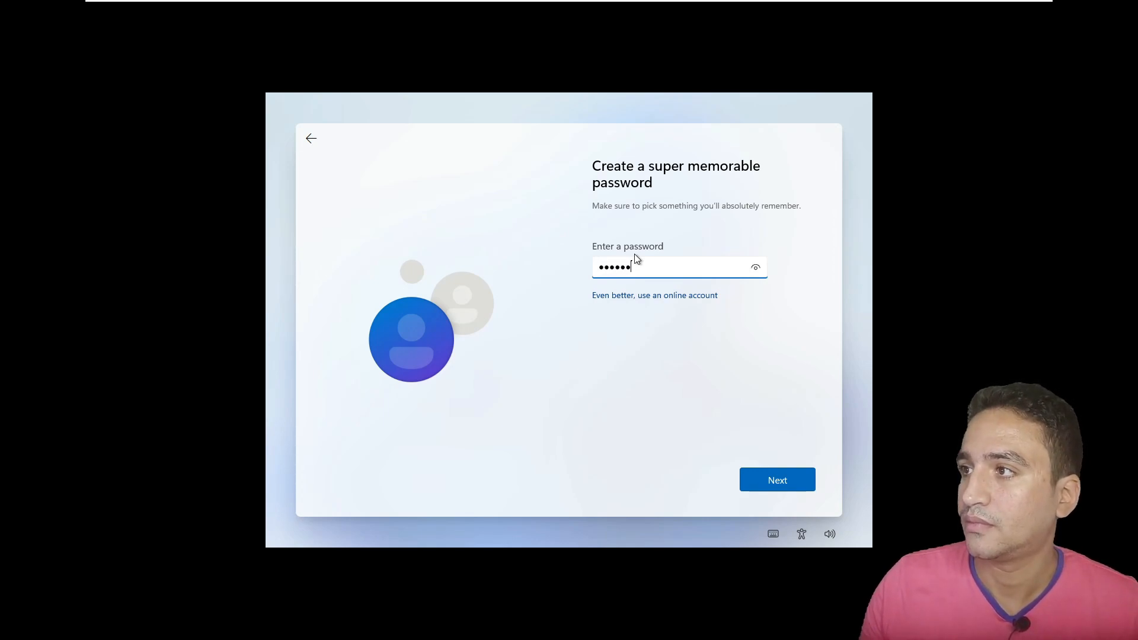
key(Return)
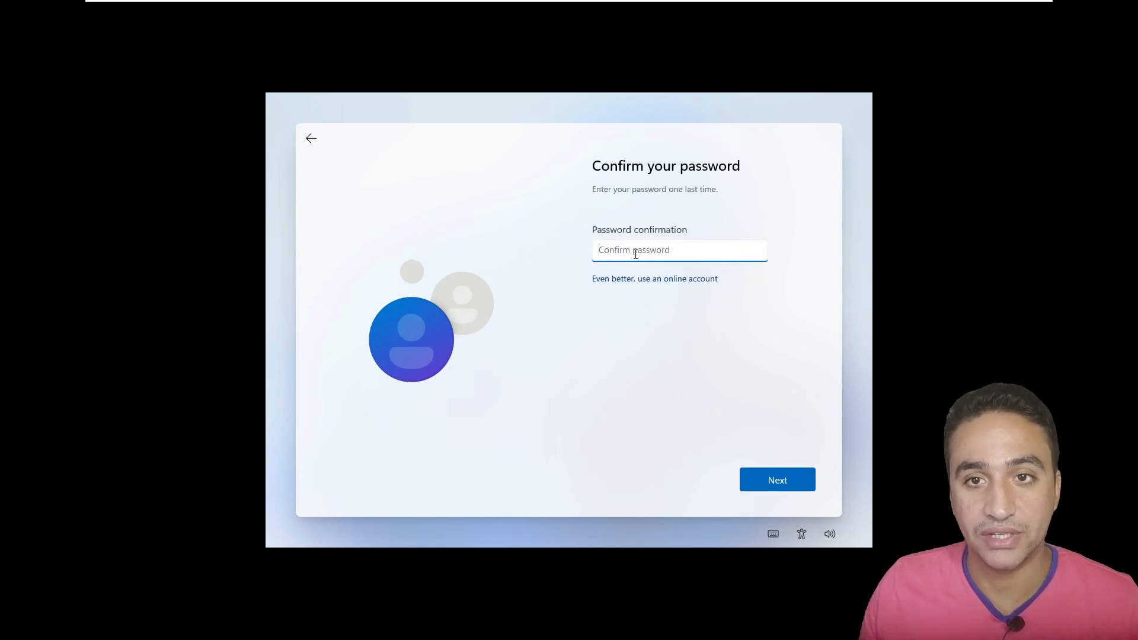
text(123456)
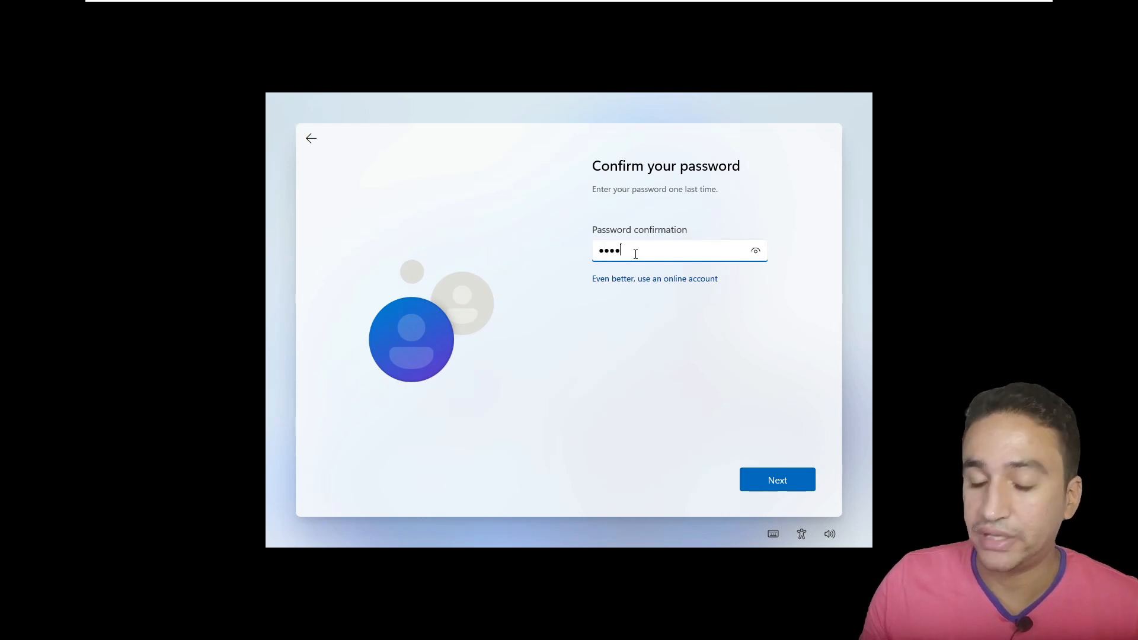
key(Return)
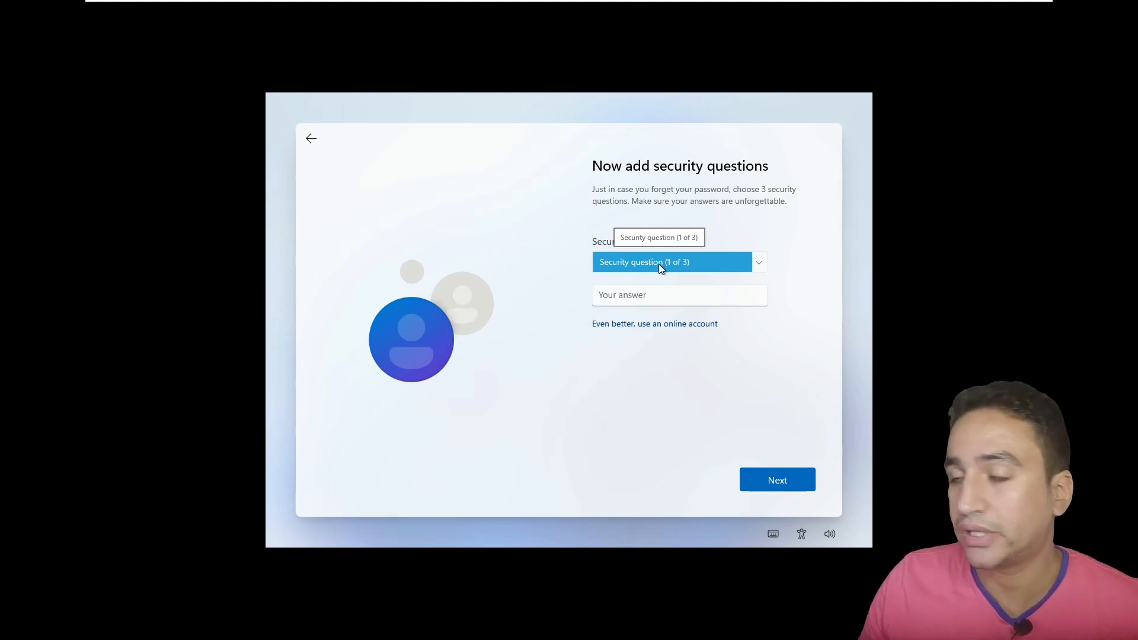
- Answer the first pet's name and city security questions
click(660, 263)
click(663, 276)
click(636, 299)
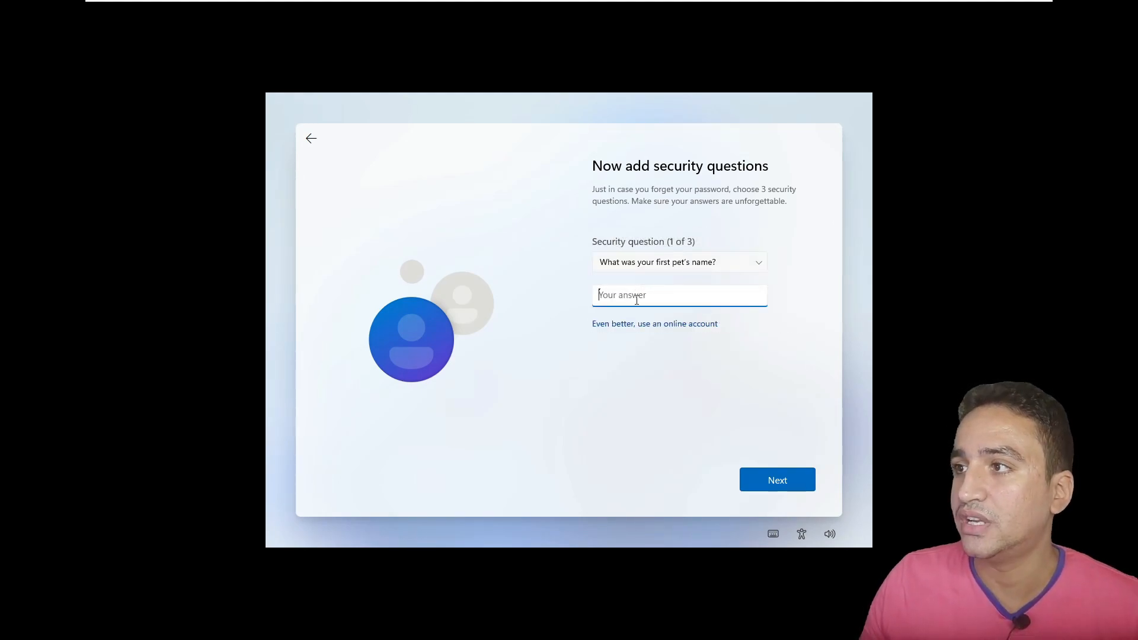
text(any)
key(Return)
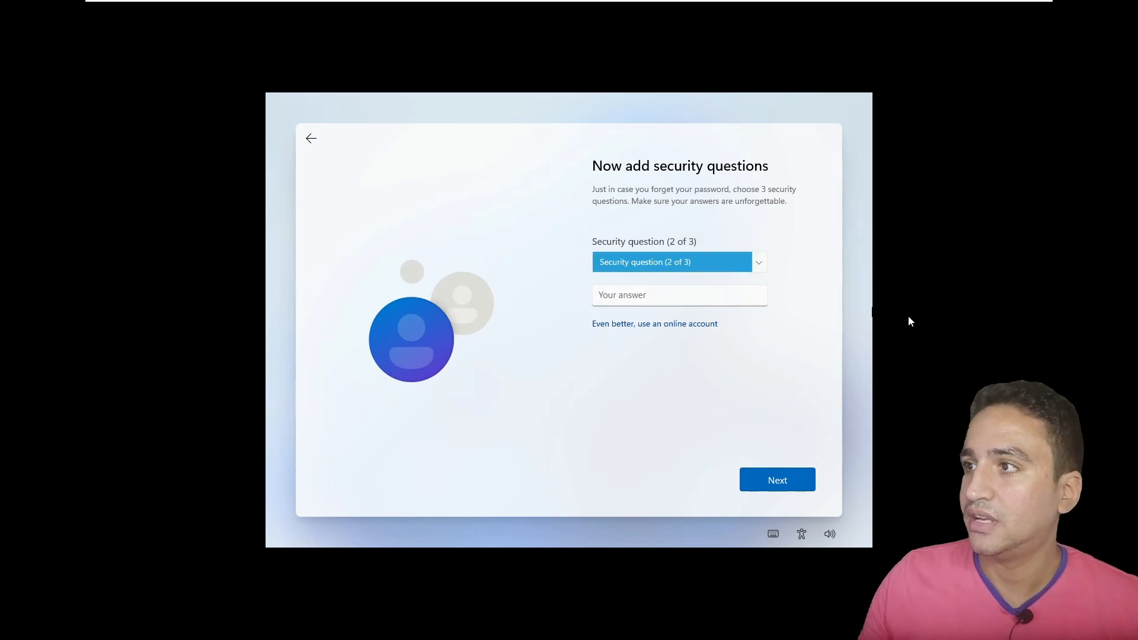
click(677, 261)
click(676, 274)
click(643, 301)
text(any)
key(Return)
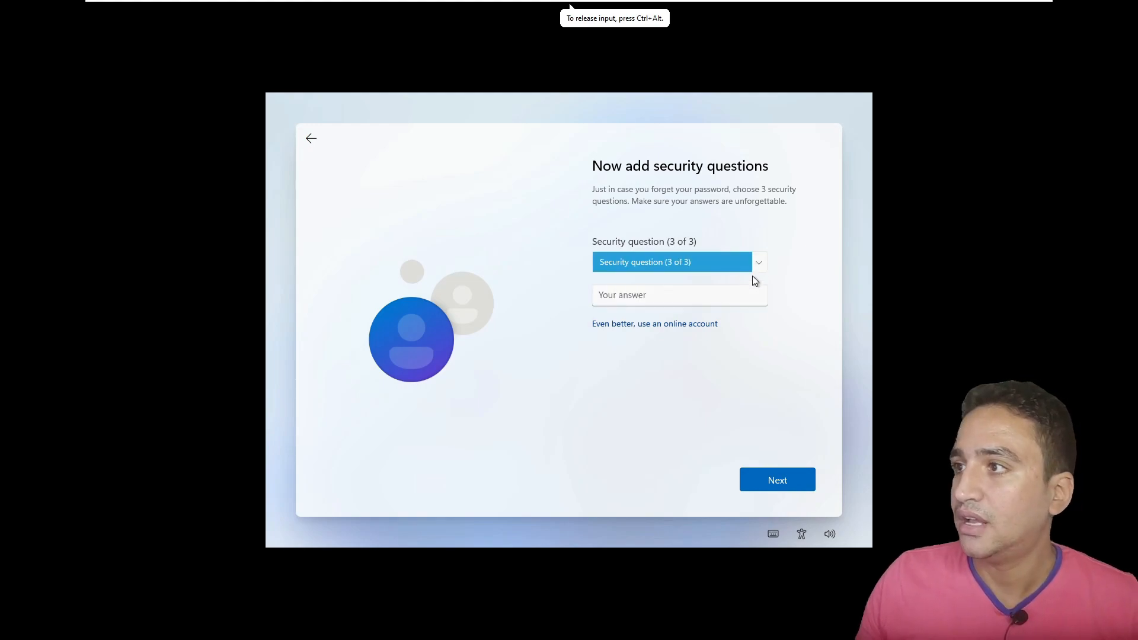
- Answer the childhood nickname question as the third and submit all three
click(713, 262)
click(669, 272)
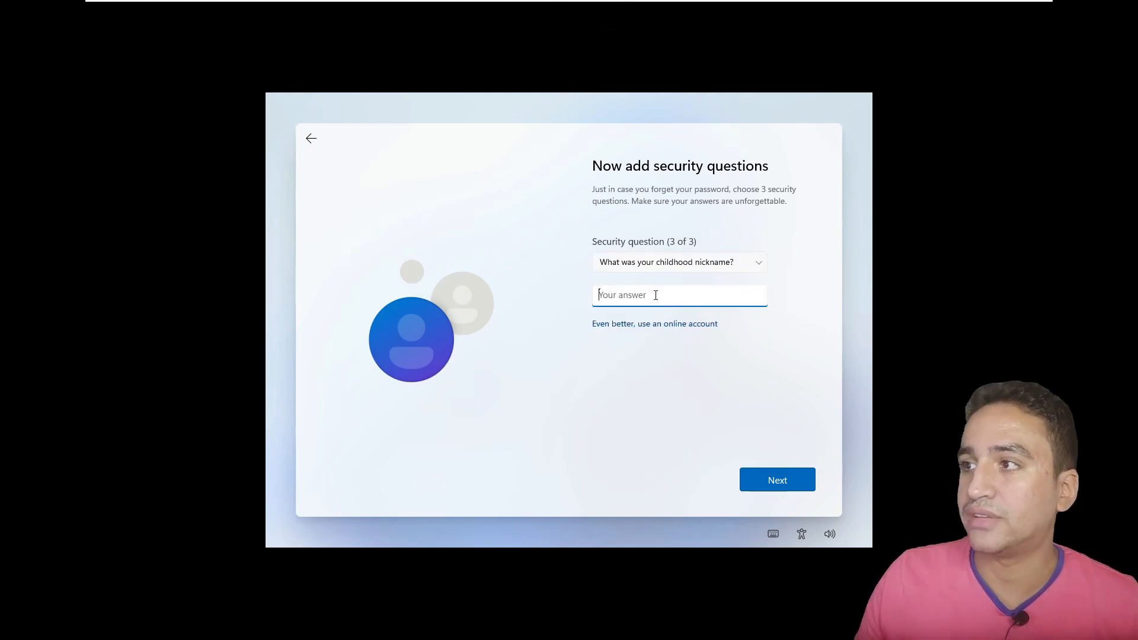
click(656, 296)
text(any)
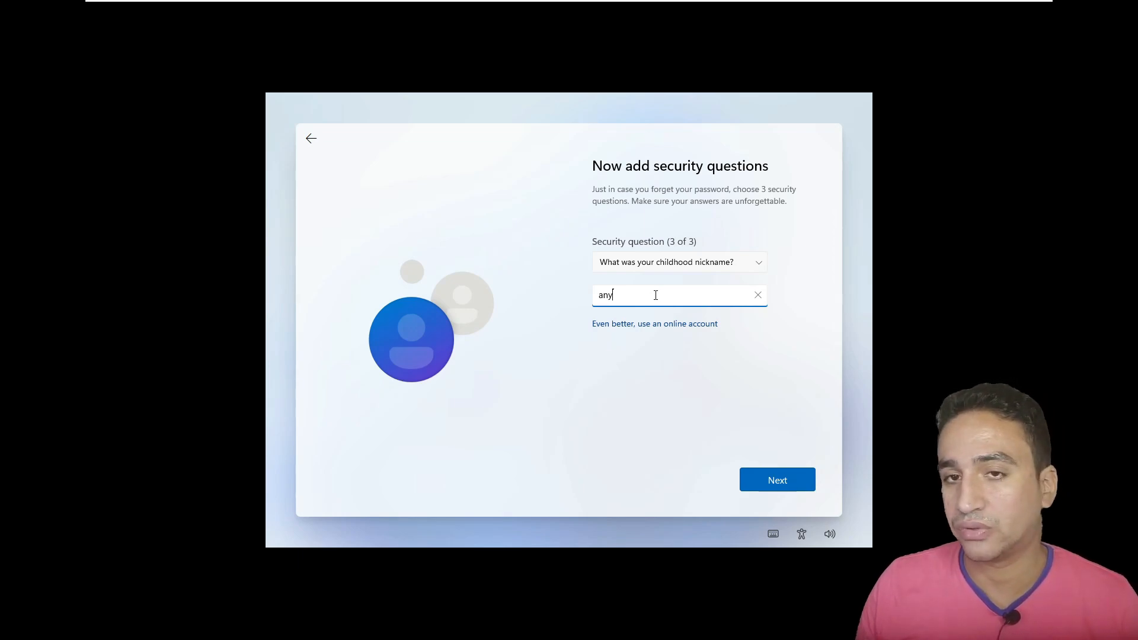
key(Return)
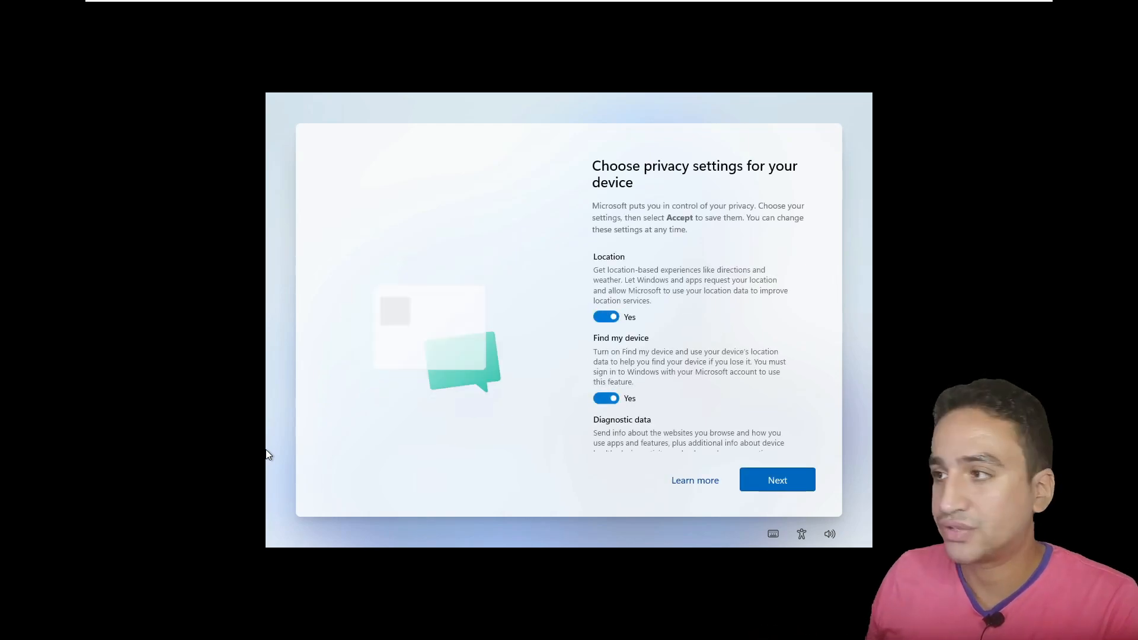
- Keep the default privacy toggles and accept them, letting setup finish to the desktop
scroll(703, 314, down, 3)
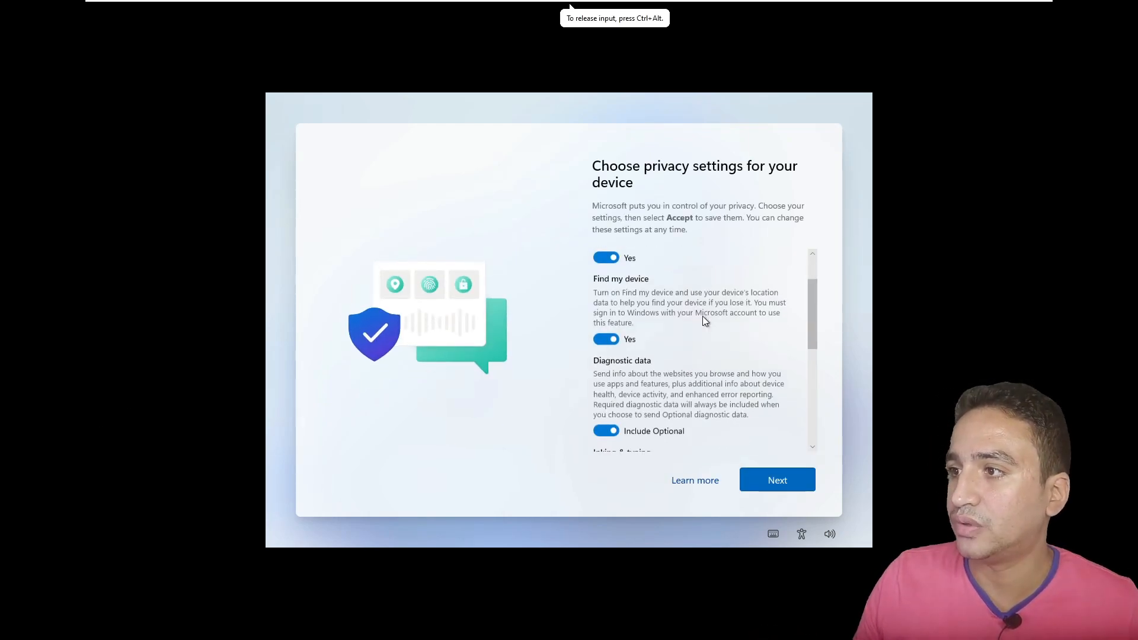
scroll(697, 332, up, 1)
scroll(695, 339, up, 1)
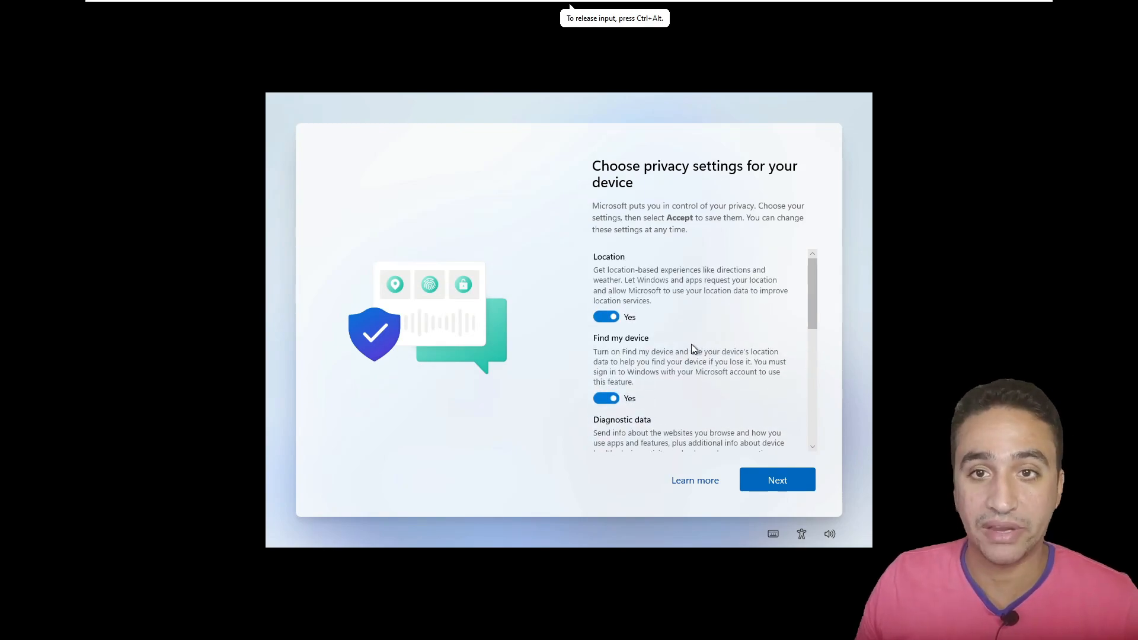
scroll(642, 312, down, 1)
scroll(638, 319, down, 3)
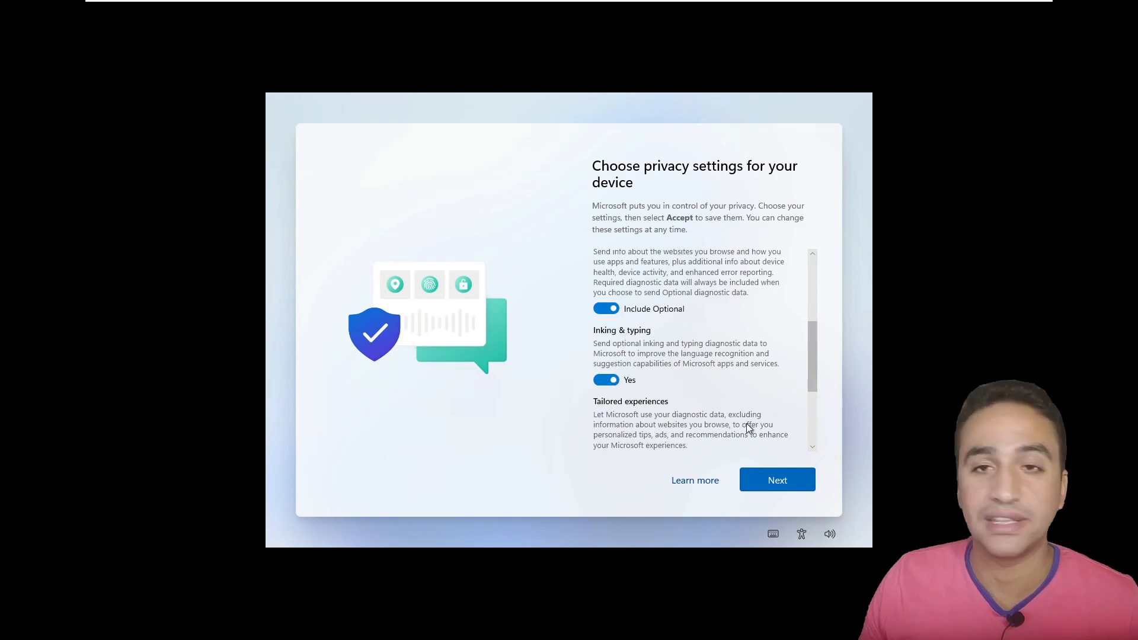
click(787, 478)
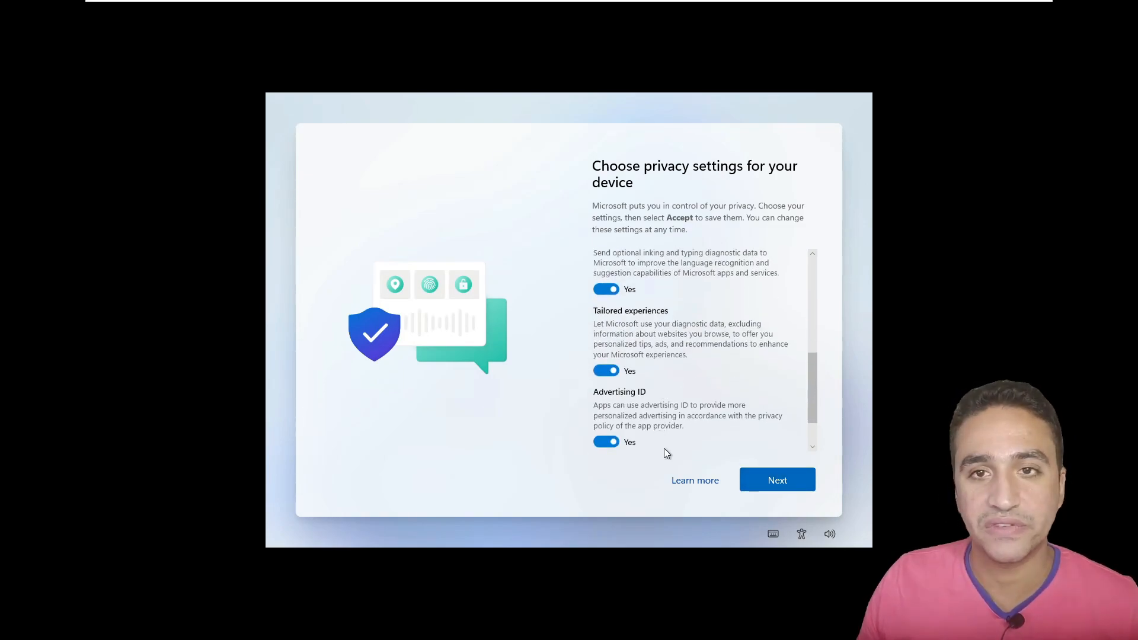
click(805, 484)
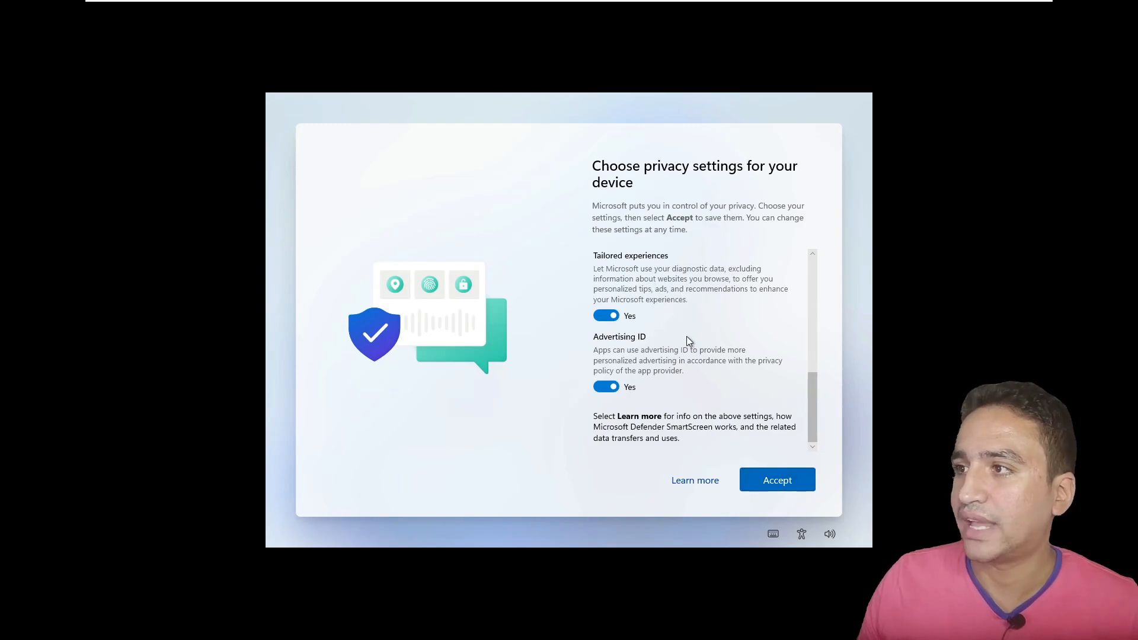
scroll(699, 361, up, 3)
click(774, 476)
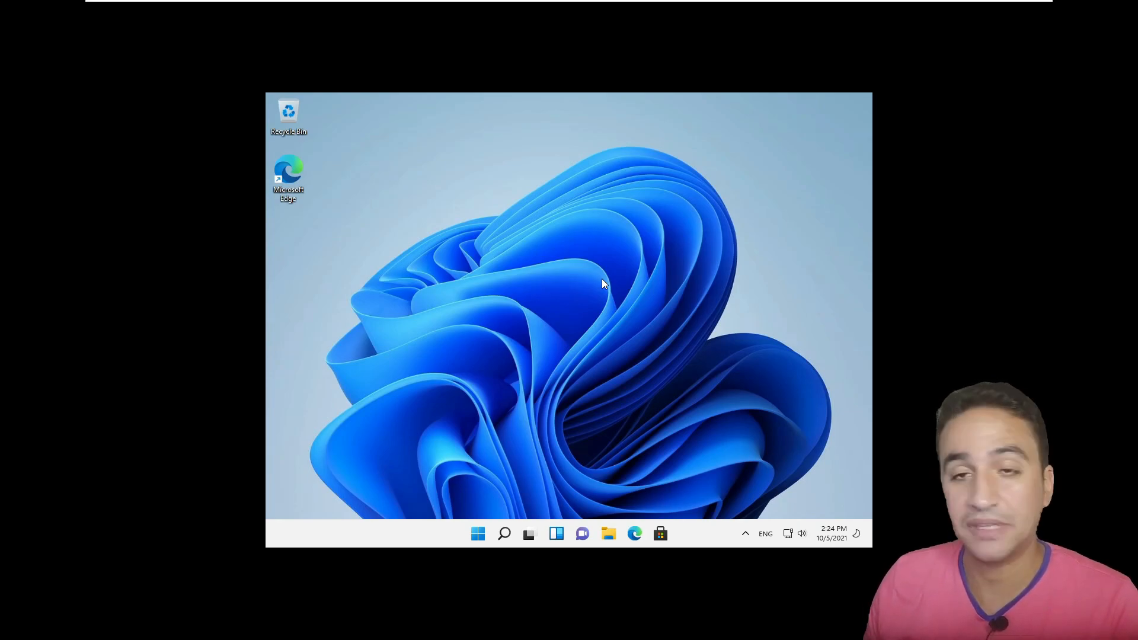
- Change the guest's display resolution to 1920 × 1080, keep the change, and close Settings
right_click(584, 229)
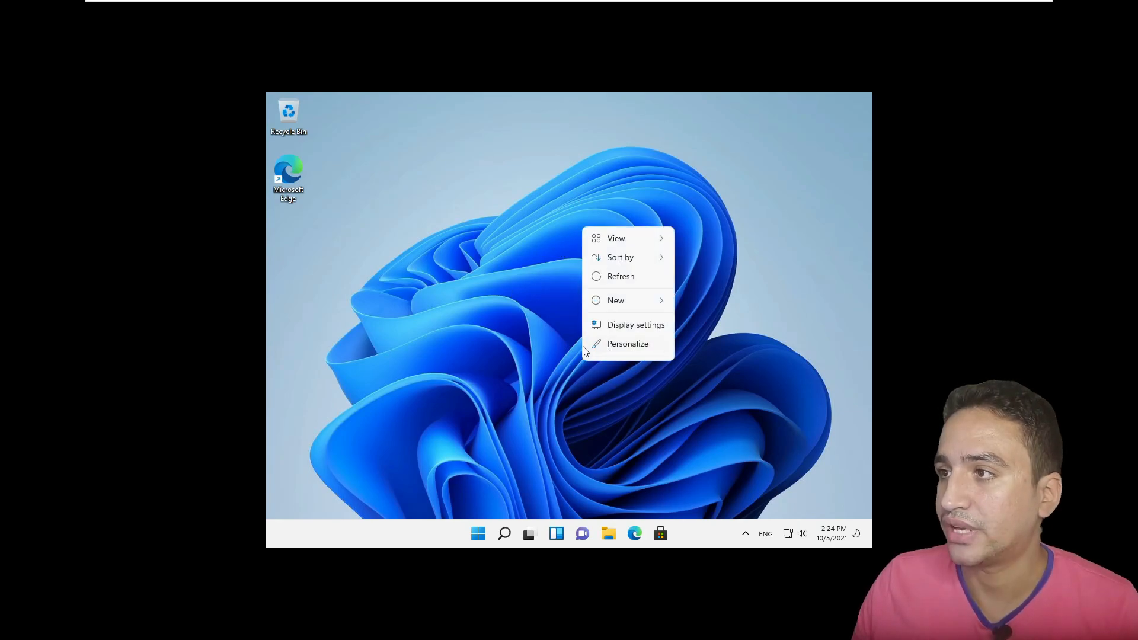
click(623, 328)
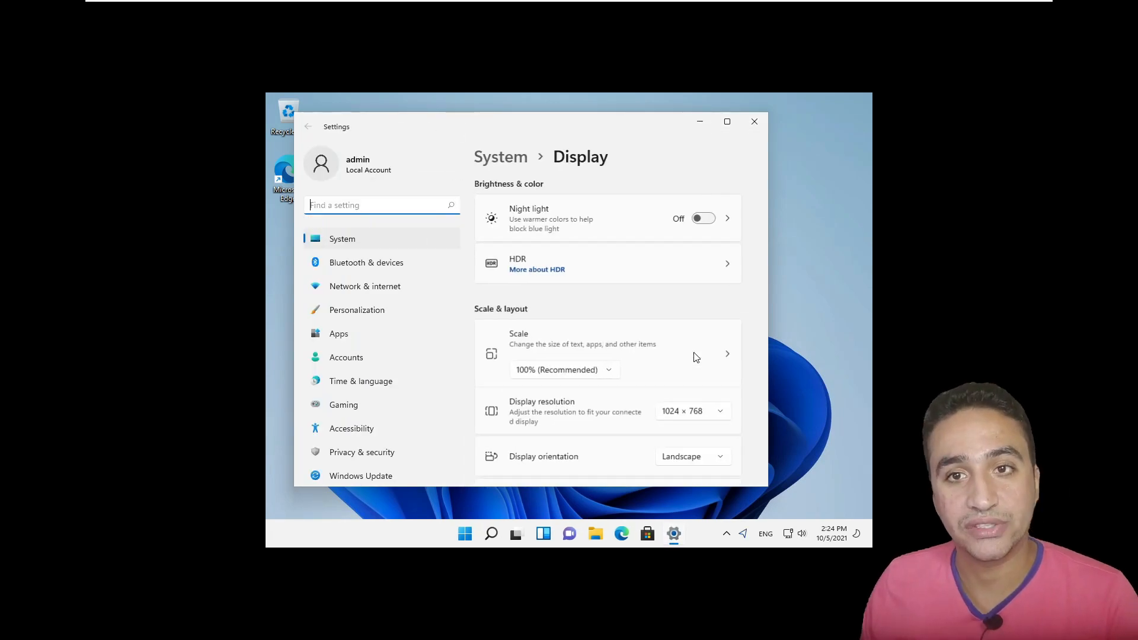
scroll(682, 363, down, 2)
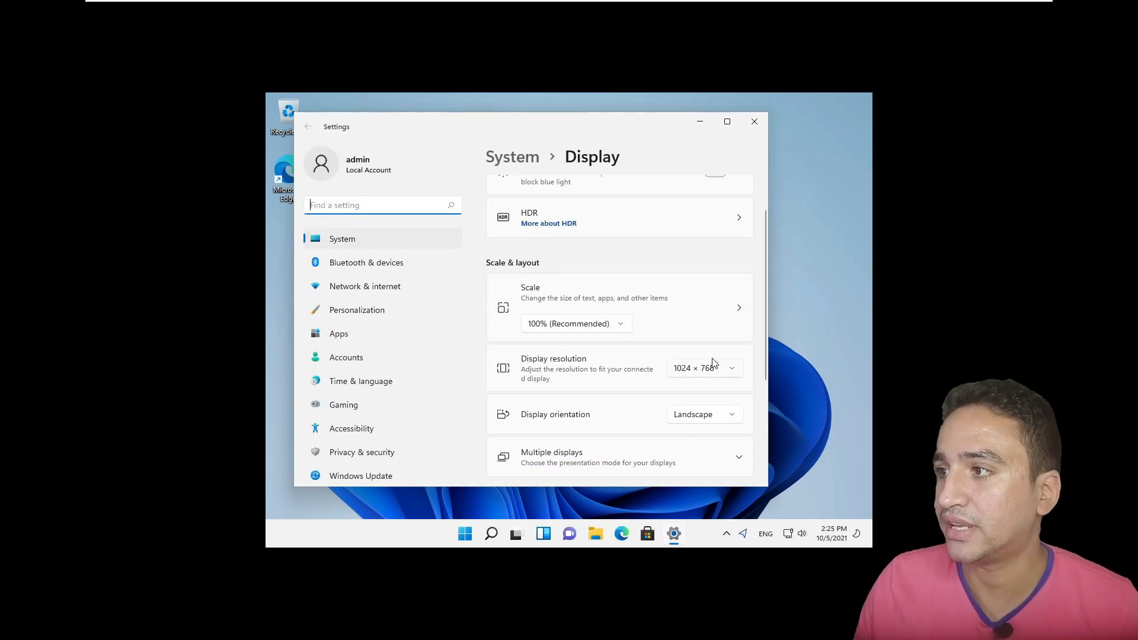
click(709, 368)
scroll(717, 231, up, 2)
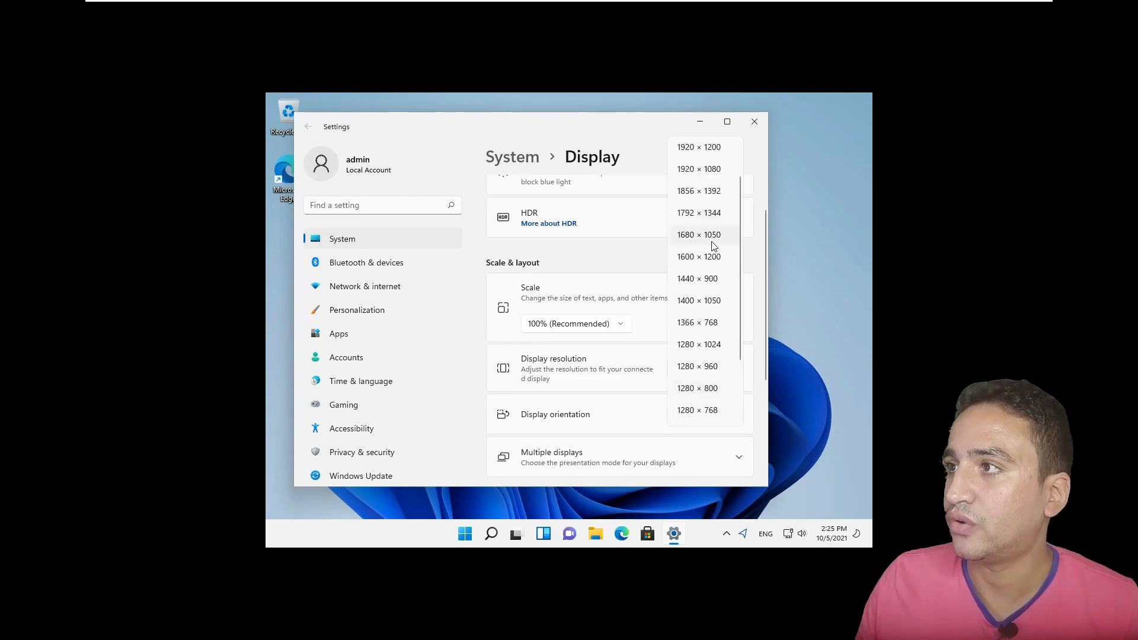
click(710, 172)
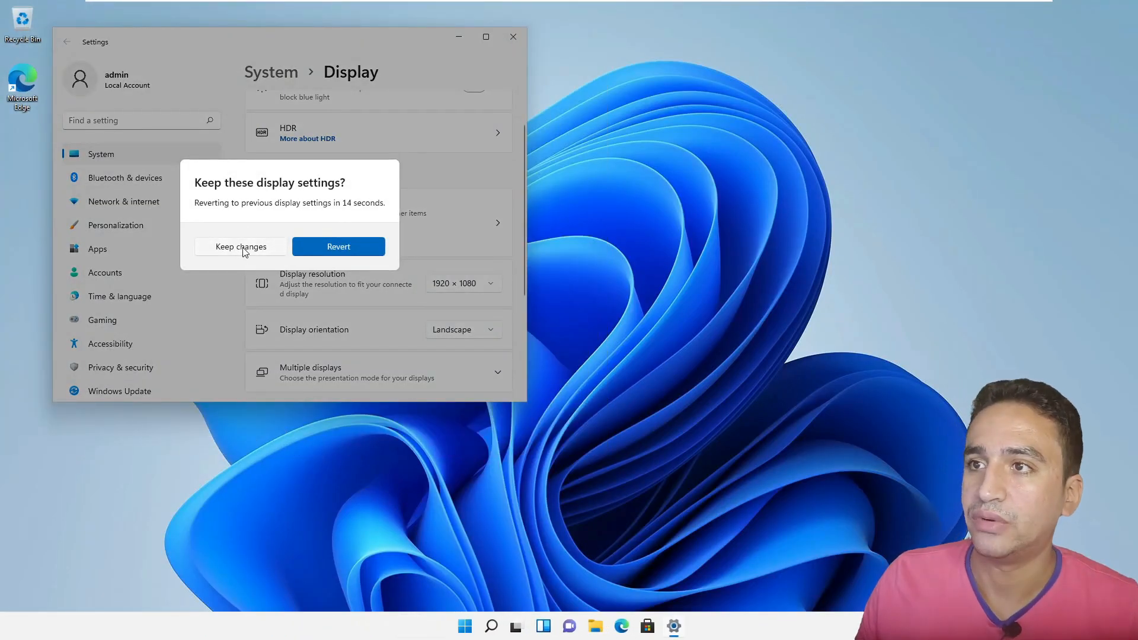
click(251, 248)
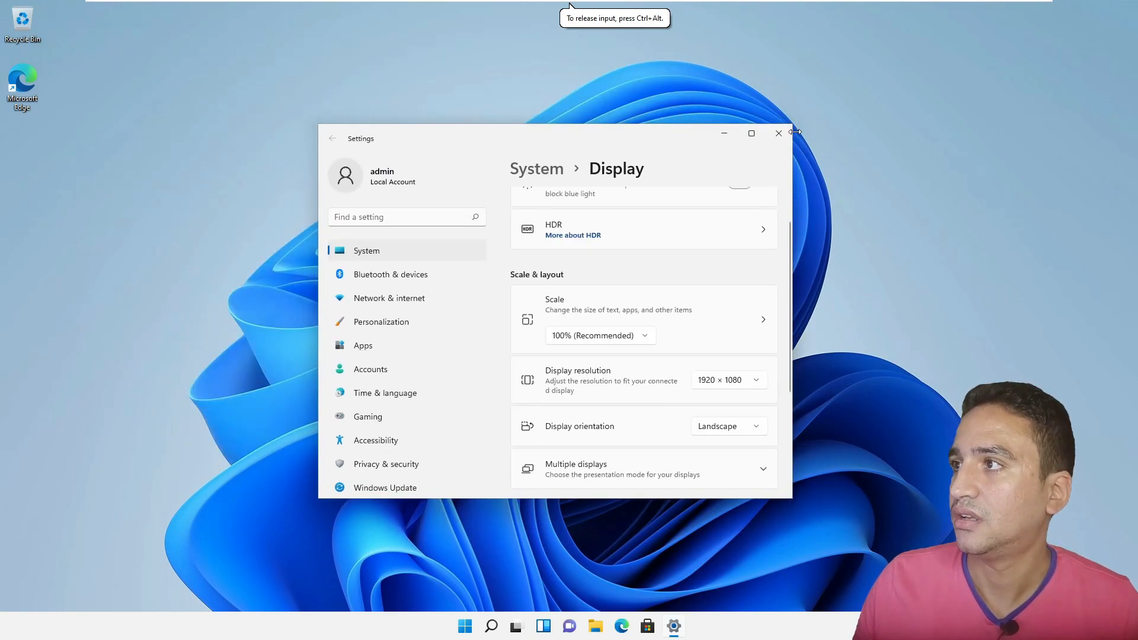
click(777, 129)
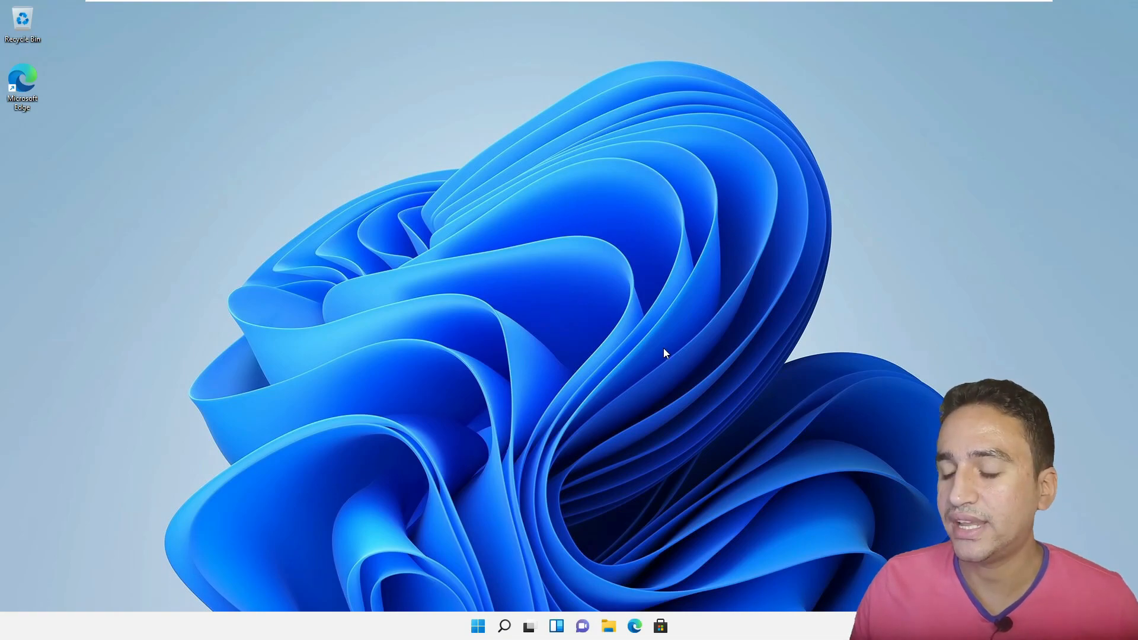
- Bring up the Start menu in the Windows 11 guest
key(super)
key(super)
key(super)
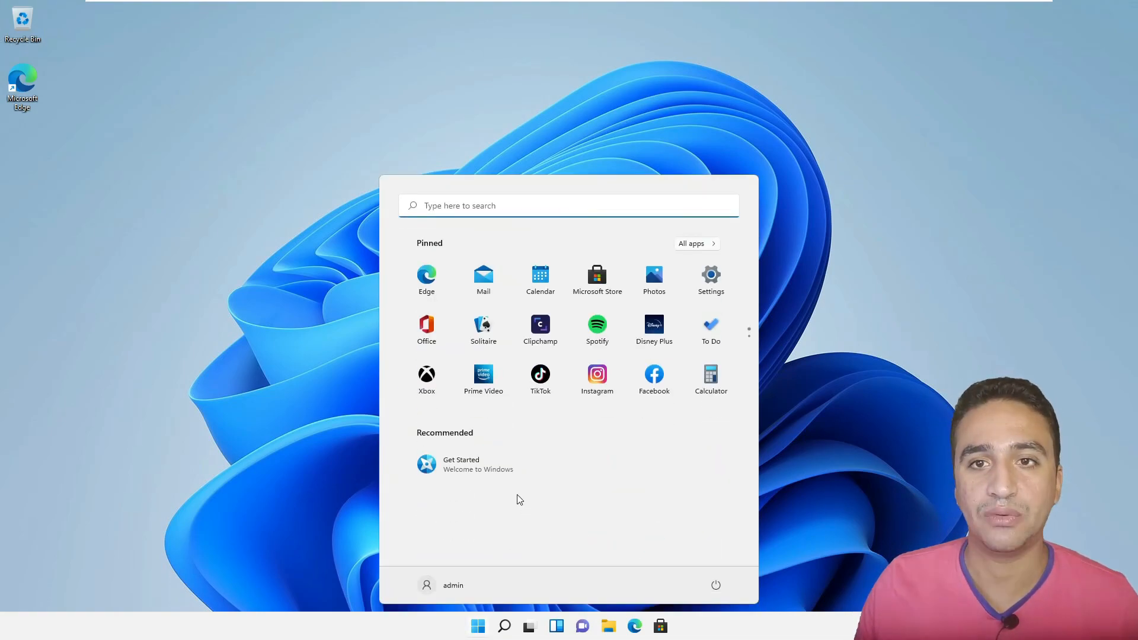